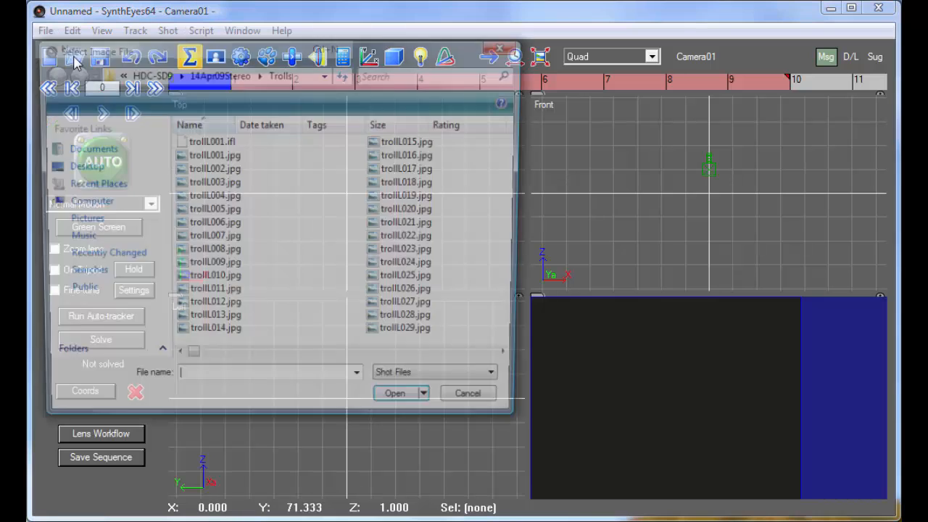
# Open trollL001.ifl by filtering for IFL files, set it as the Left stereo shot and accept the shot settings.
pyautogui.click(415, 382)
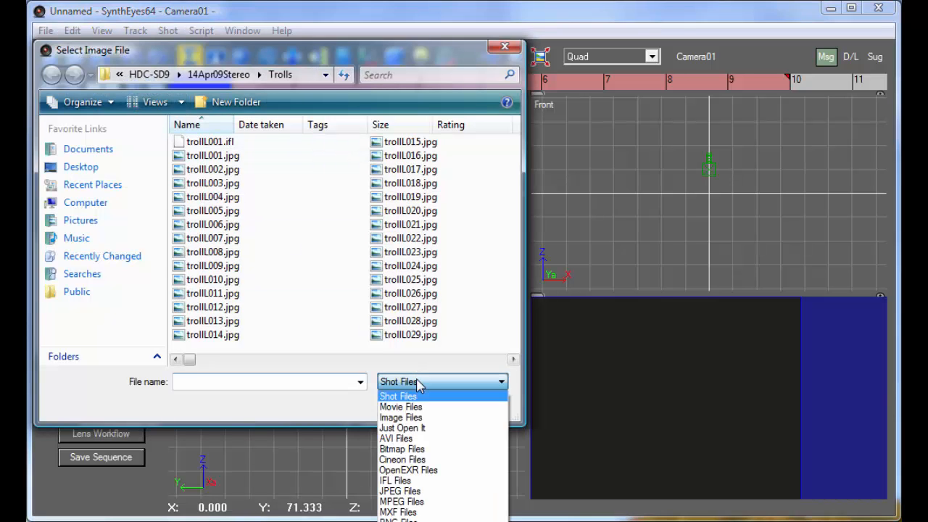
pyautogui.click(435, 475)
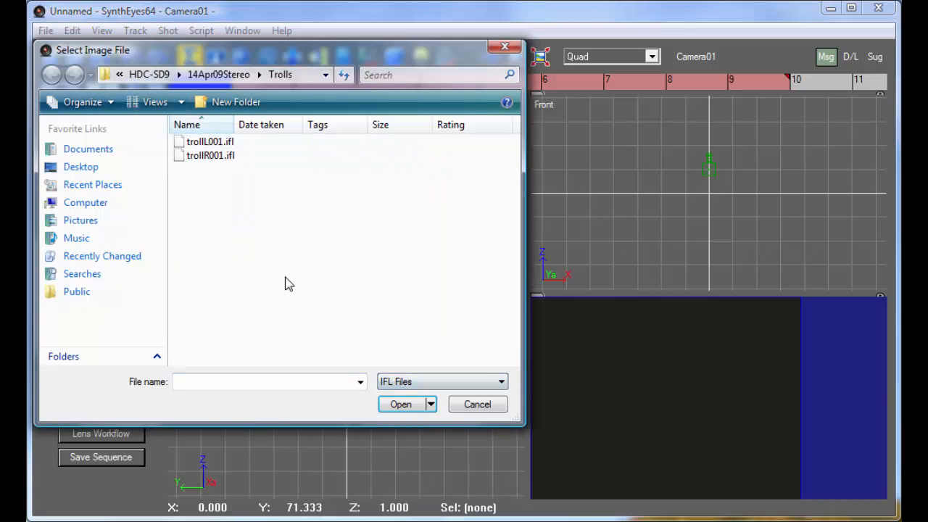
pyautogui.doubleClick(206, 142)
pyautogui.moveTo(440, 215); pyautogui.dragTo(389, 112)
pyautogui.click(451, 135)
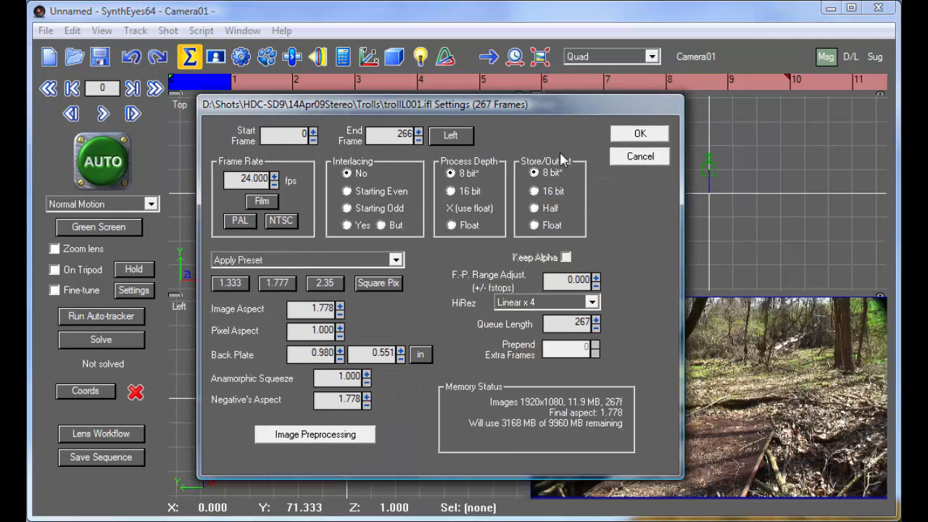
pyautogui.click(629, 137)
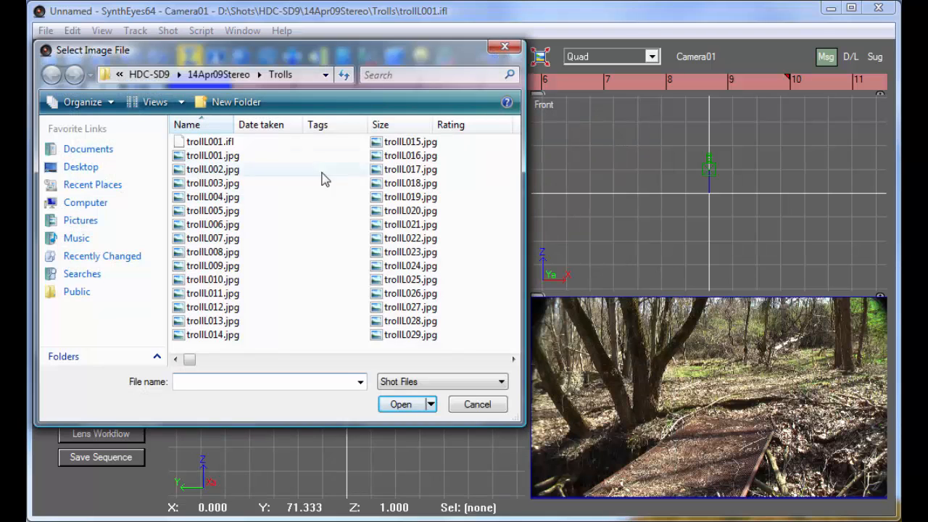
# Load trollR001.ifl as the matching right-eye shot by filtering for IFL files.
pyautogui.click(406, 383)
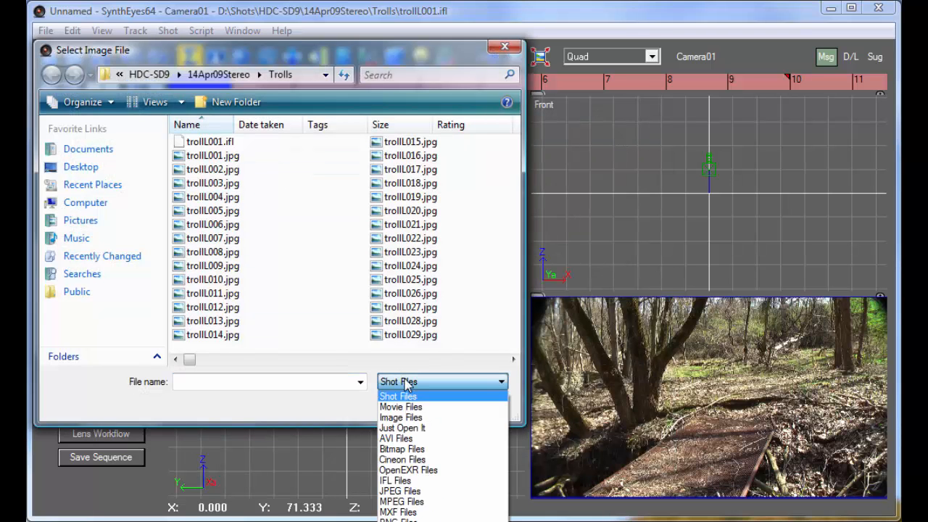
pyautogui.click(432, 482)
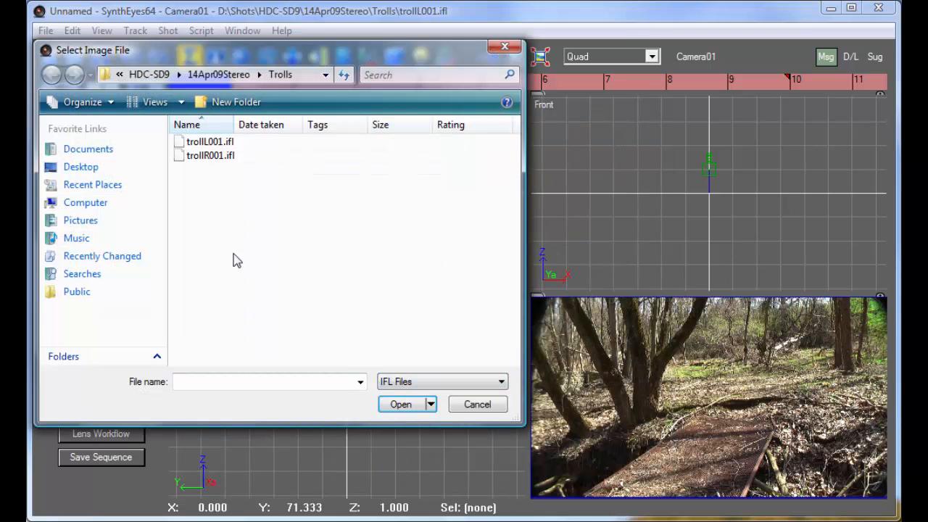
pyautogui.doubleClick(213, 157)
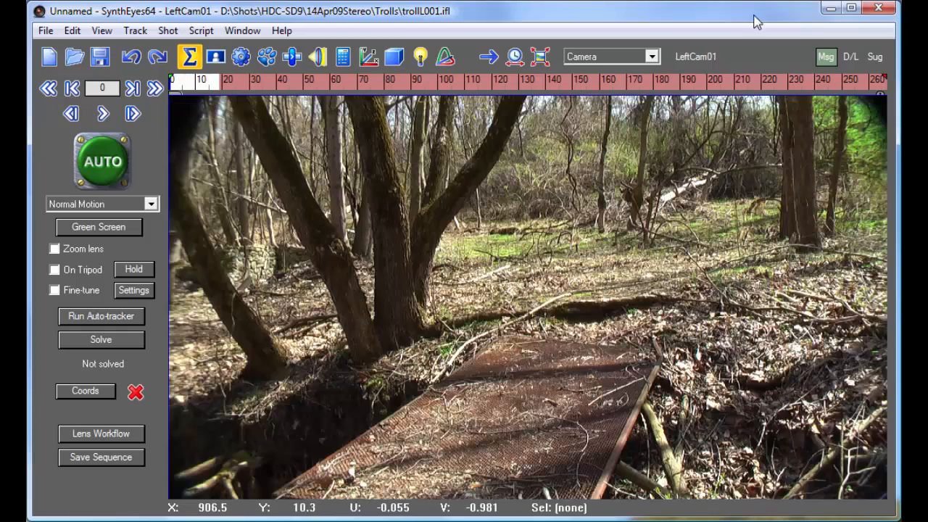
# Compare the left and right camera images by toggling the active camera.
pyautogui.click(698, 55)
pyautogui.click(698, 55)
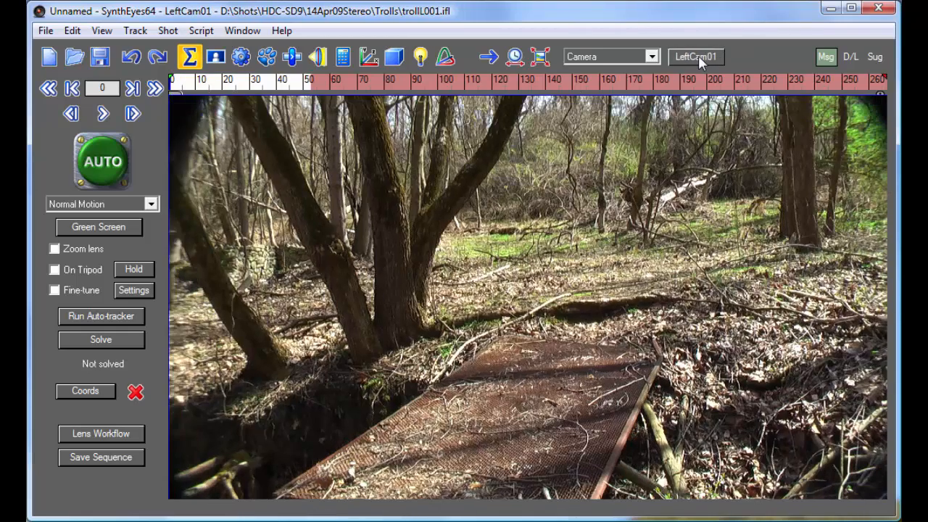
pyautogui.click(698, 55)
pyautogui.click(699, 55)
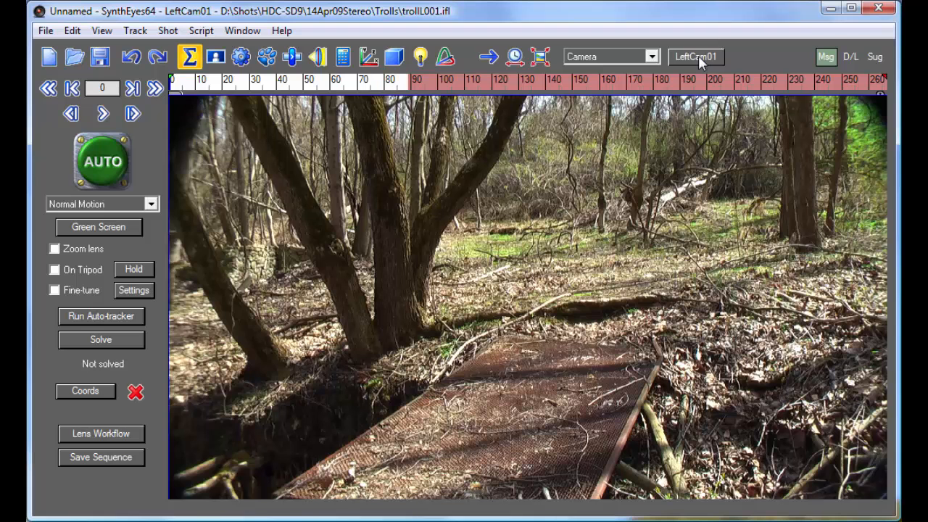
# Run automatic tracking and solving with the Stereo/Stereo solving mode and accept the solve.
pyautogui.click(114, 169)
pyautogui.moveTo(342, 283); pyautogui.dragTo(287, 169)
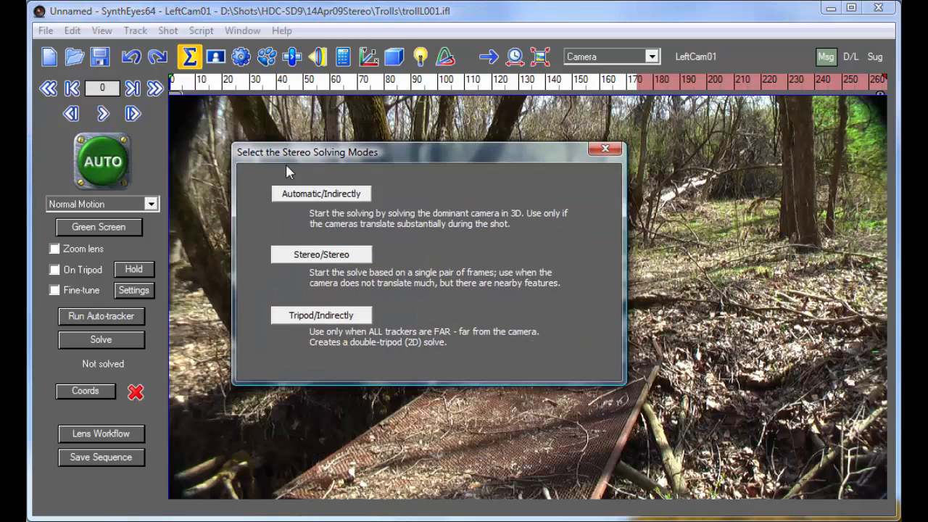
pyautogui.click(322, 258)
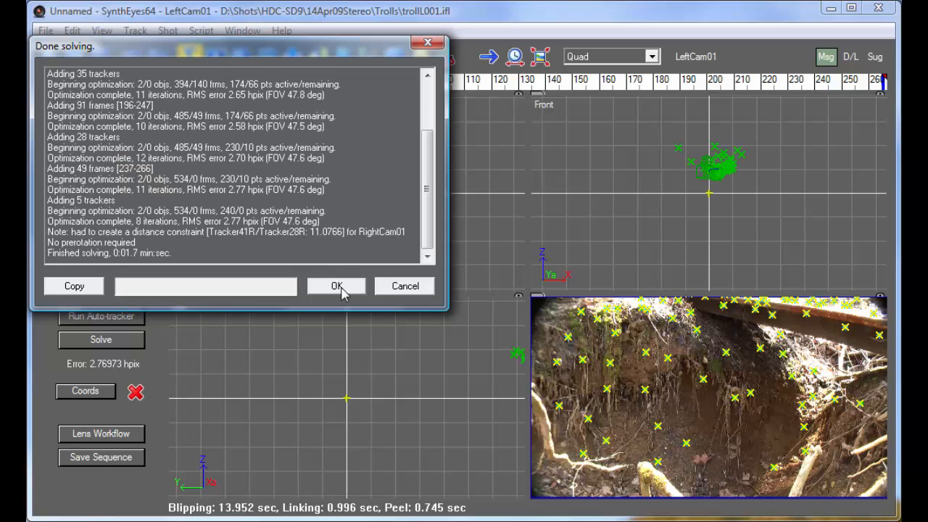
pyautogui.click(338, 288)
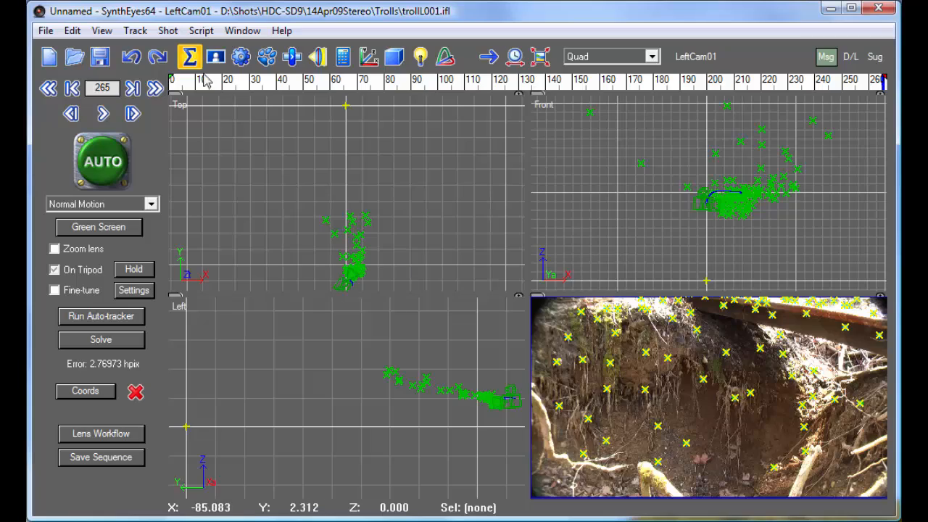
# Examine the solved camera paths and tracker cloud in the Quad view at several frames of the shot.
pyautogui.moveTo(191, 88); pyautogui.dragTo(592, 100)
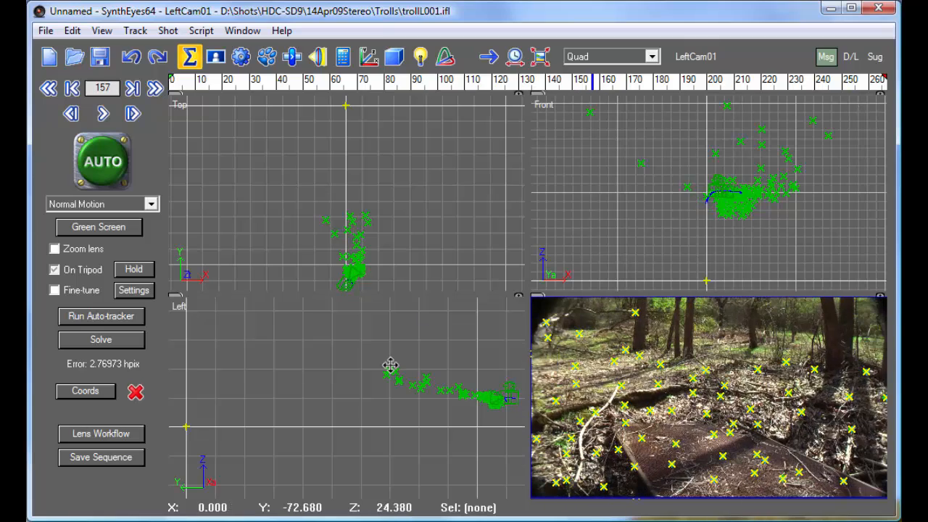
pyautogui.scroll(3, 355, 275)
pyautogui.scroll(3, 350, 269)
pyautogui.moveTo(348, 253); pyautogui.dragTo(335, 159, button='middle')
pyautogui.moveTo(488, 361); pyautogui.dragTo(301, 372, button='middle')
pyautogui.scroll(3, 758, 191)
pyautogui.moveTo(720, 206); pyautogui.dragTo(721, 154, button='middle')
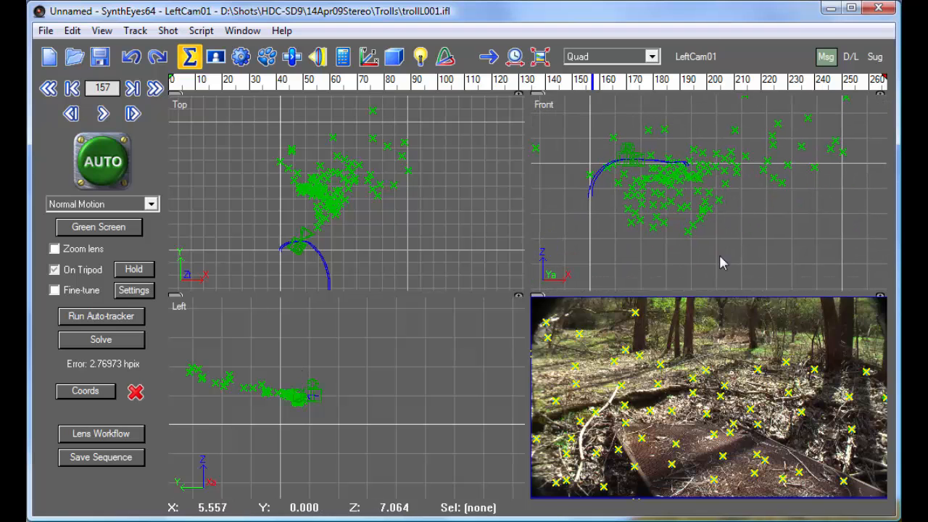
pyautogui.moveTo(516, 82)
pyautogui.mouseDown()
pyautogui.moveTo(282, 92)
pyautogui.moveTo(547, 93)
pyautogui.moveTo(151, 93)
pyautogui.moveTo(508, 84)
pyautogui.mouseUp()
# Switch to the Camera view and play through to frame 187 to check how the trackers follow the footage.
pyautogui.click(588, 56)
pyautogui.click(587, 69)
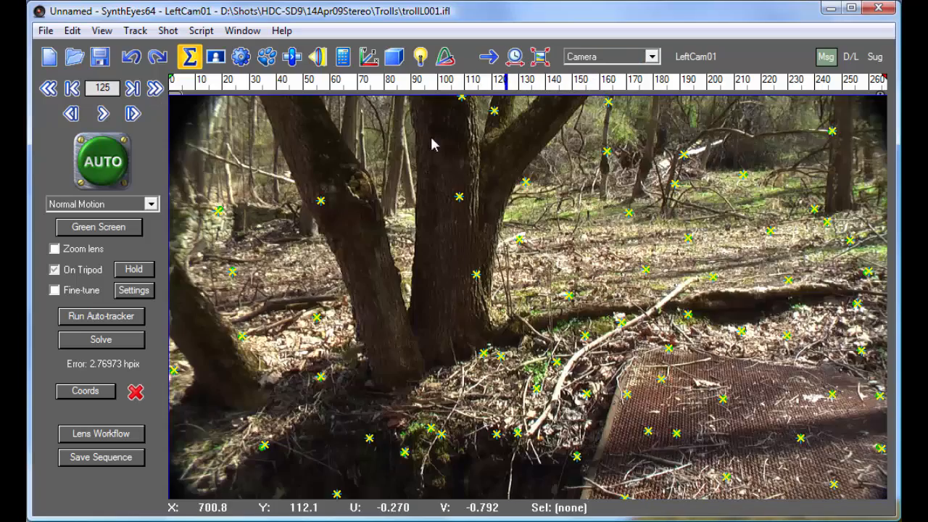
pyautogui.click(222, 82)
pyautogui.moveTo(222, 81); pyautogui.dragTo(674, 88)
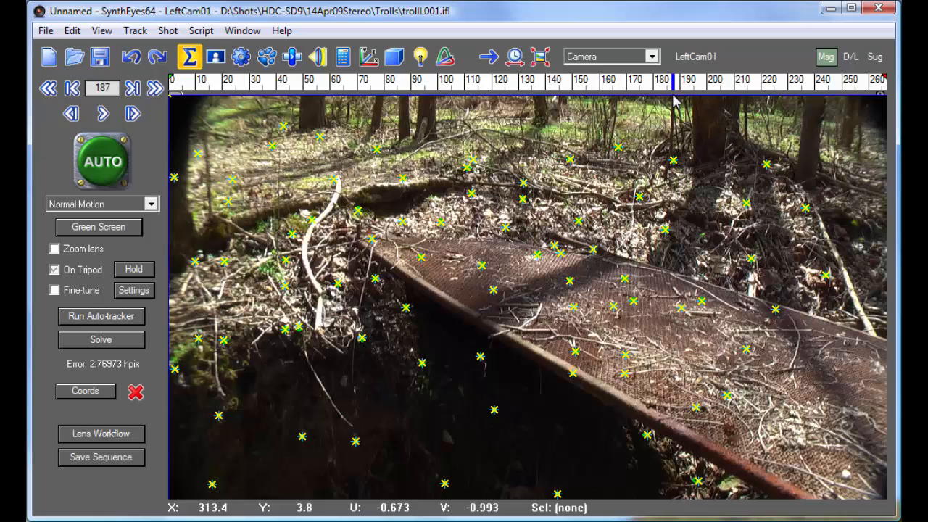
# Try to set up the coordinate system on the left shot, cancel the link deletion and switch to the right camera.
pyautogui.click(88, 392)
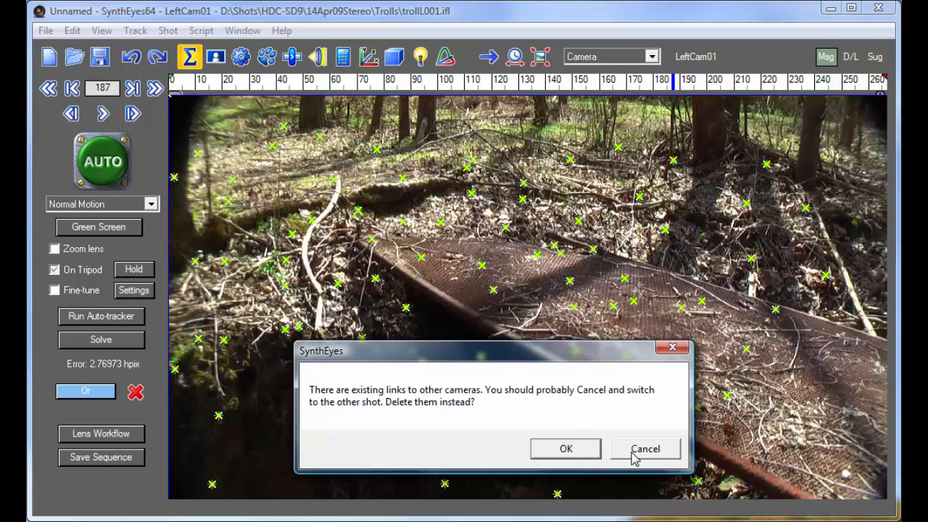
pyautogui.click(633, 454)
pyautogui.click(692, 59)
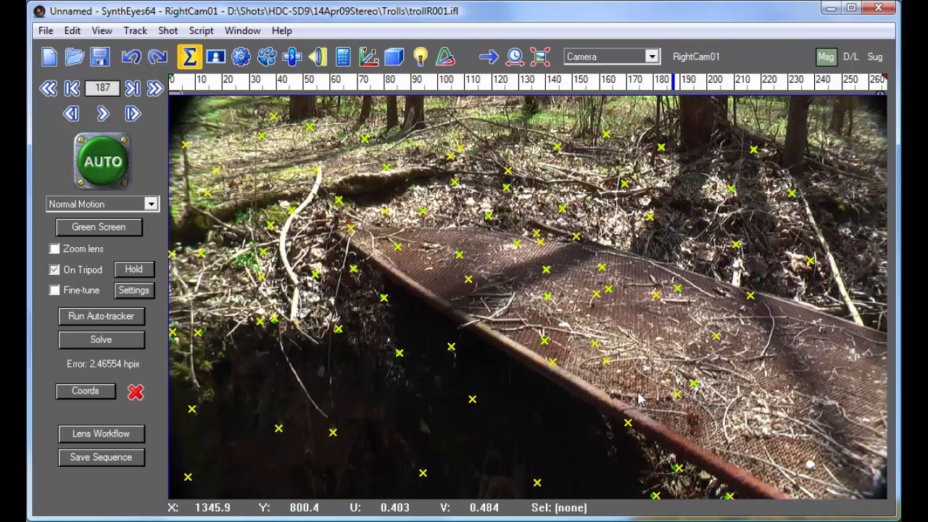
# Assign origin, front/back and plane coordinate points to three trackers on the bridge and re-solve the scene.
pyautogui.click(105, 390)
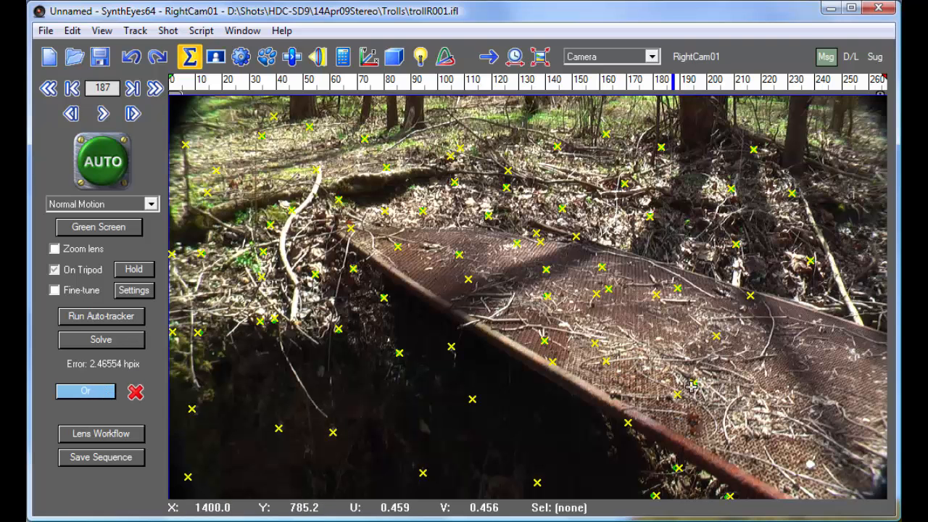
pyautogui.click(690, 384)
pyautogui.click(86, 392)
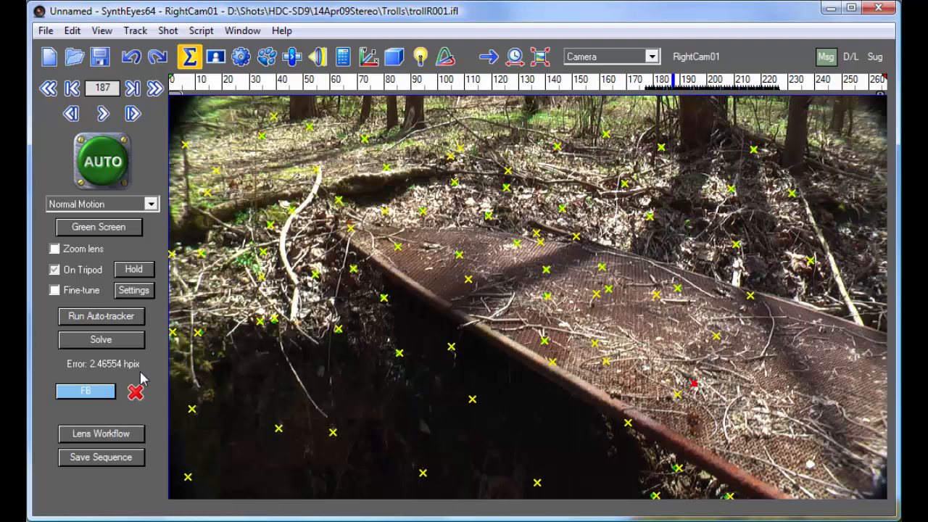
pyautogui.click(461, 255)
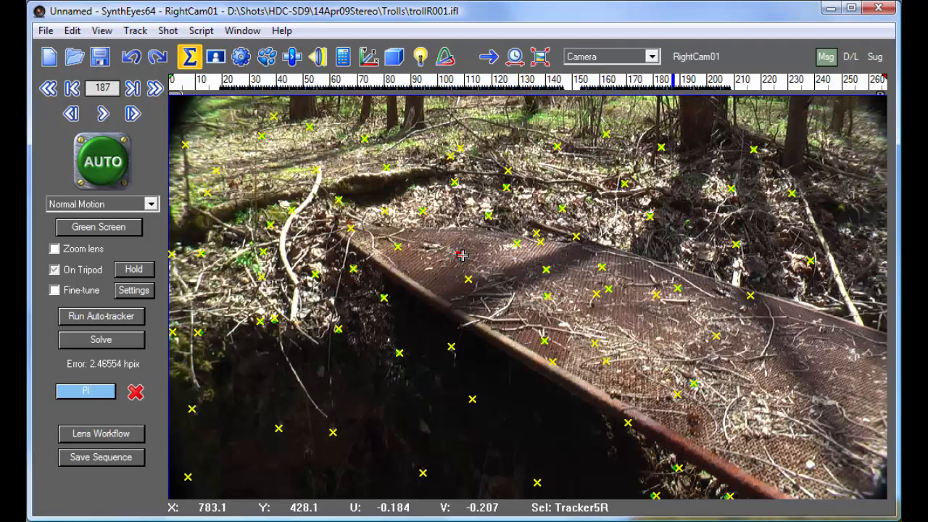
pyautogui.click(675, 288)
pyautogui.click(529, 441)
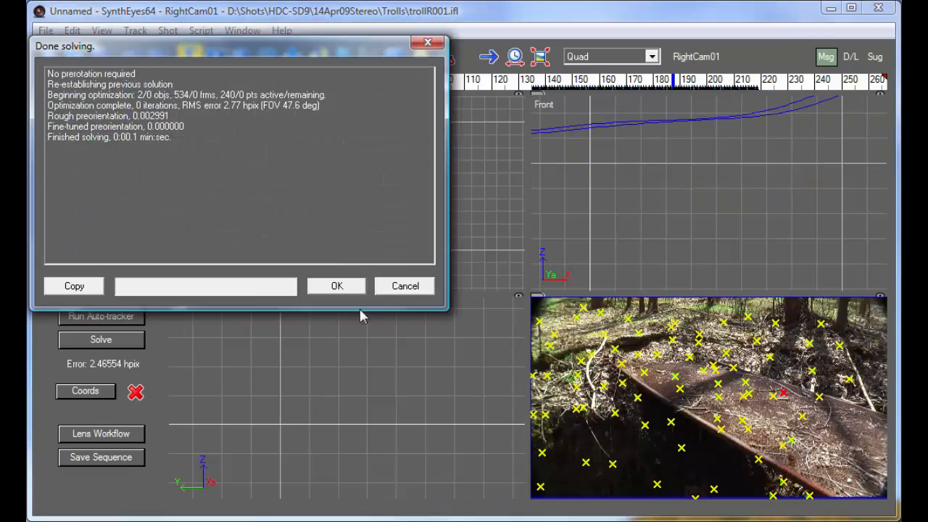
pyautogui.click(335, 287)
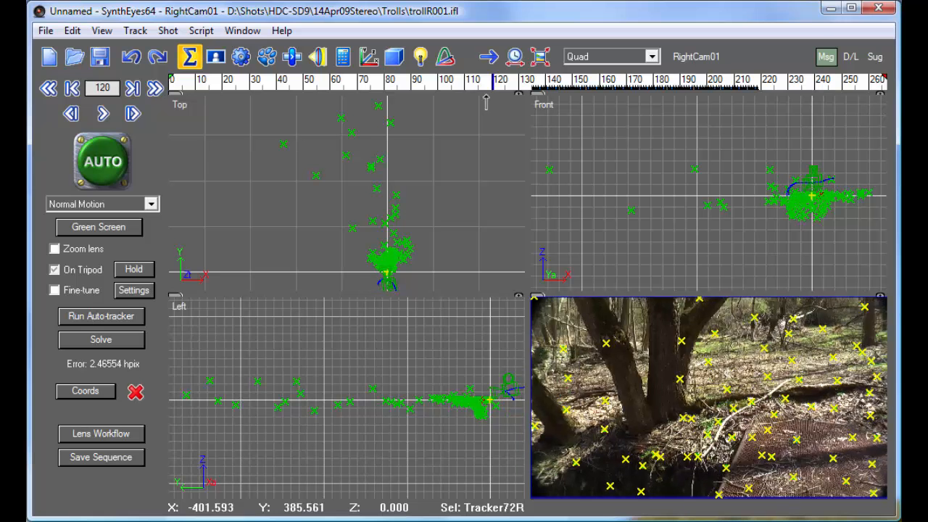
# Examine the realigned tracker cloud and camera paths in the top and left views, including at frame 38.
pyautogui.moveTo(368, 255); pyautogui.dragTo(314, 171, button='middle')
pyautogui.moveTo(466, 382); pyautogui.dragTo(265, 387, button='middle')
pyautogui.scroll(2, 265, 390)
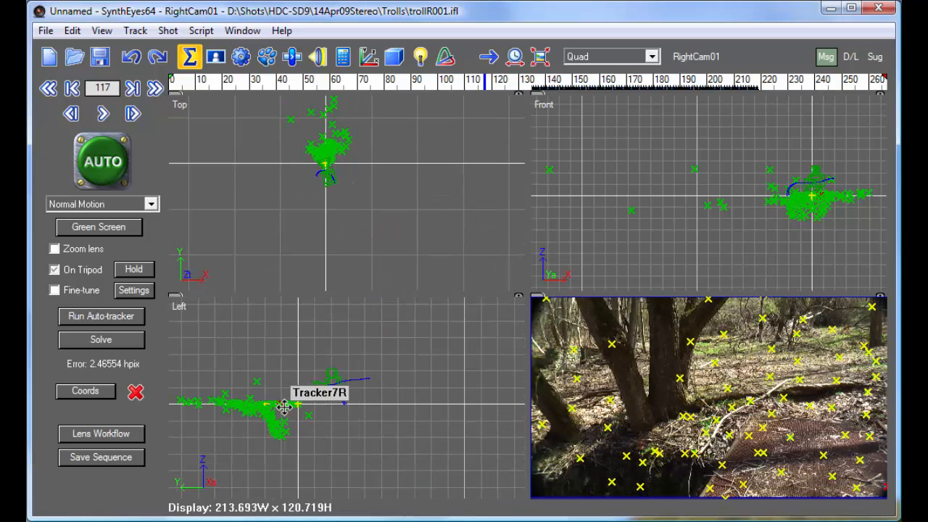
pyautogui.scroll(3, 276, 411)
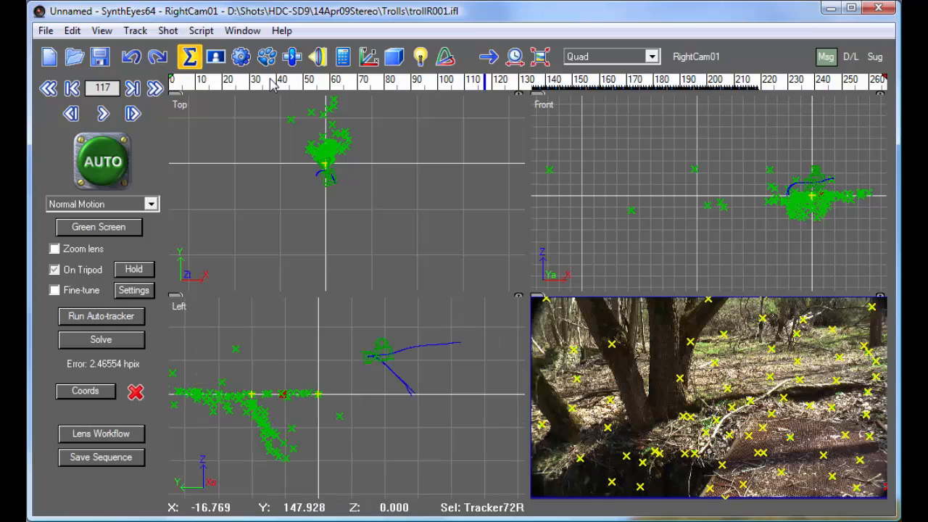
pyautogui.click(272, 84)
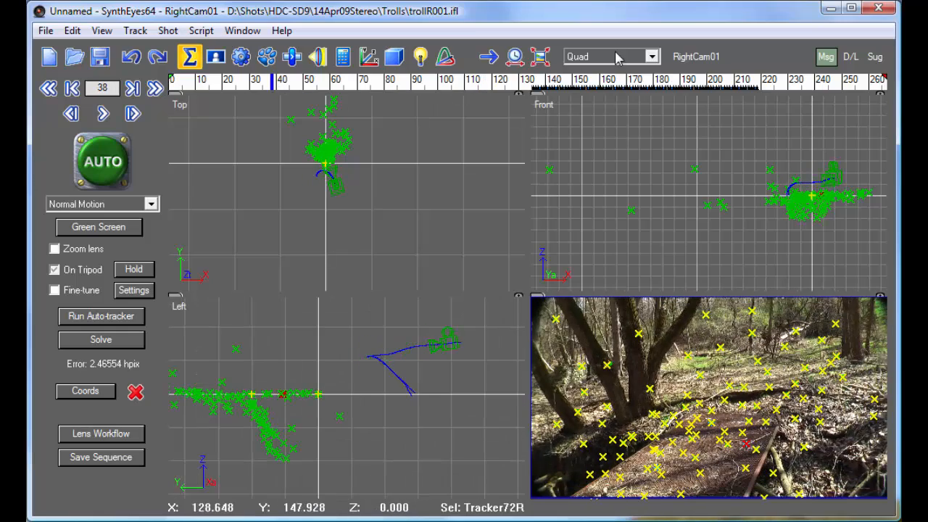
# Switch to the Perspective view, lock it to the current camera and go back to frame 0.
pyautogui.click(617, 58)
pyautogui.click(606, 88)
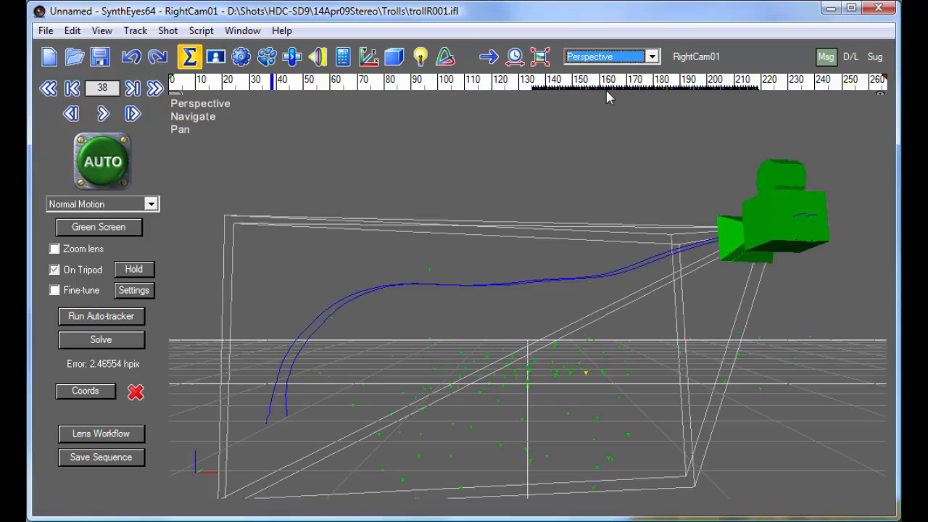
pyautogui.press('l')
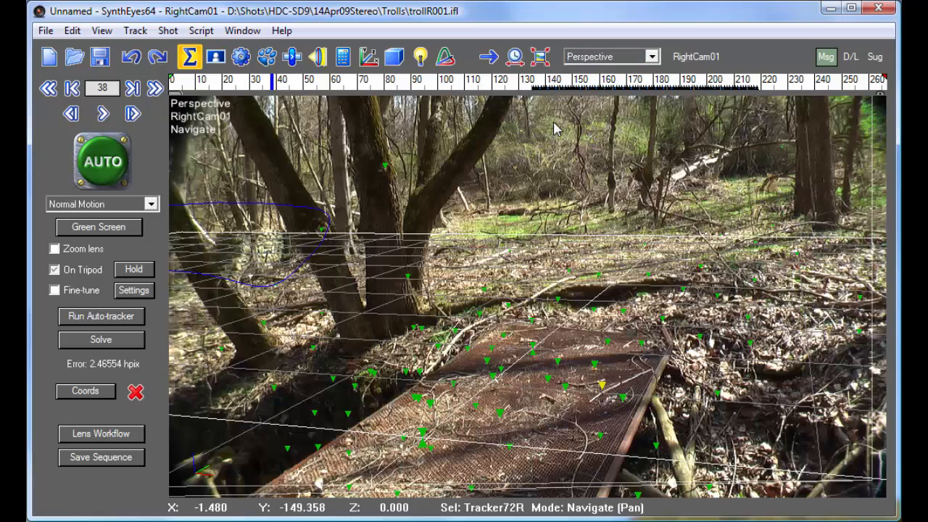
pyautogui.moveTo(335, 81); pyautogui.dragTo(31, 80)
# Create a Teapot mesh on the bridge in the Perspective view and rotate it about its vertical axis.
pyautogui.rightClick(400, 350)
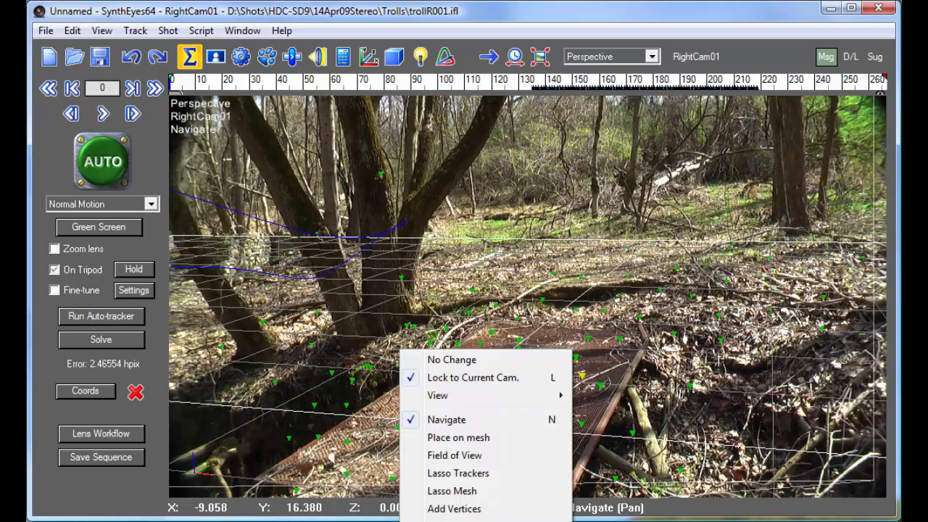
pyautogui.click(451, 360)
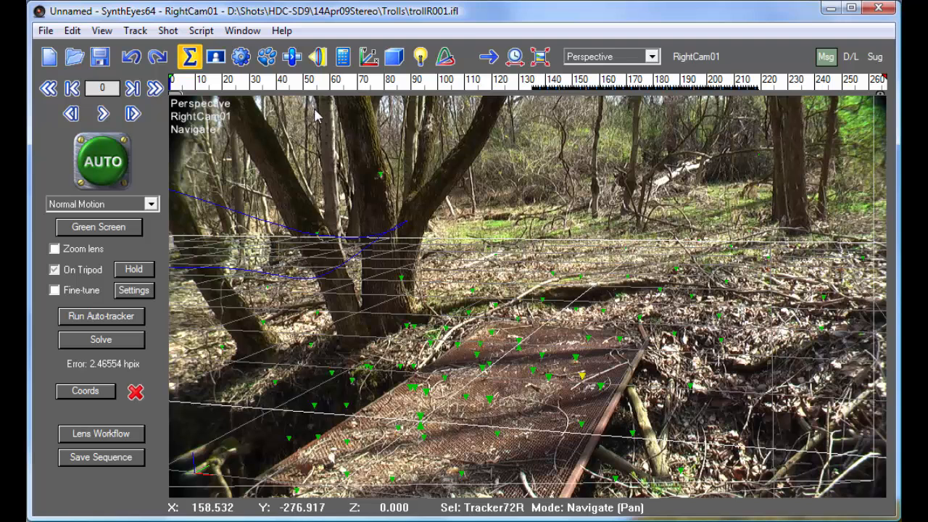
pyautogui.rightClick(315, 110)
pyautogui.moveTo(433, 351)
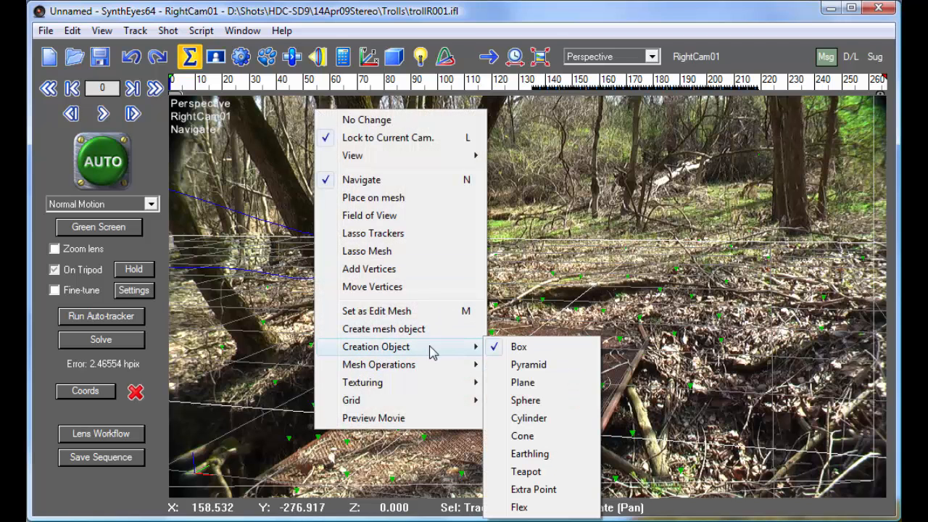
pyautogui.click(537, 472)
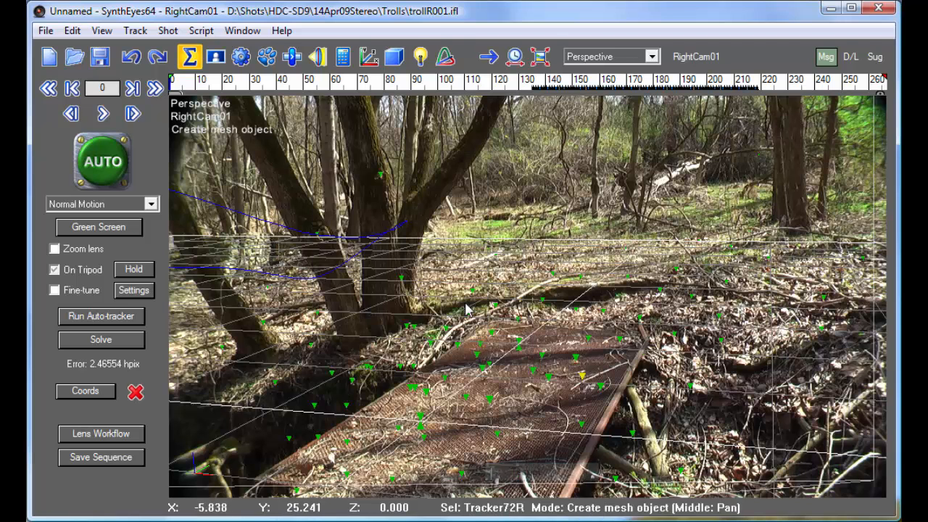
pyautogui.click(480, 407)
pyautogui.moveTo(478, 409); pyautogui.dragTo(483, 385)
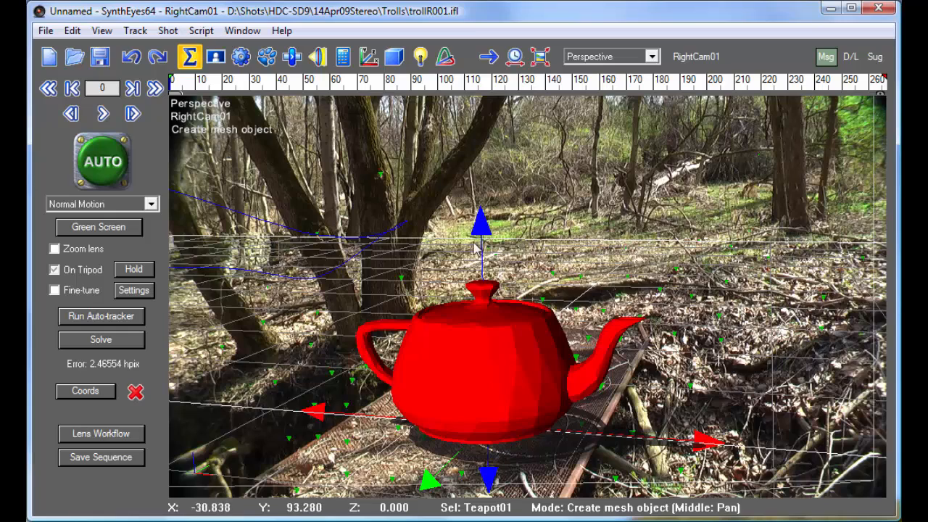
pyautogui.keyDown('ctrl'); pyautogui.moveTo(480, 223); pyautogui.dragTo(443, 497); pyautogui.keyUp('ctrl')
# Check how the teapot sits on the bridge through the shot in the Perspective view and in both cameras' Camera views.
pyautogui.moveTo(190, 85)
pyautogui.mouseDown()
pyautogui.moveTo(706, 117)
pyautogui.moveTo(620, 117)
pyautogui.mouseUp()
pyautogui.click(697, 58)
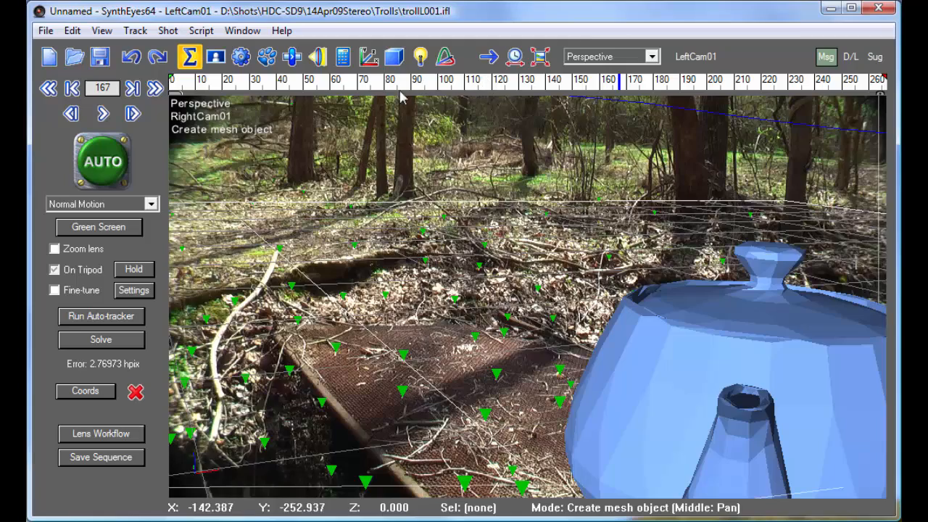
pyautogui.click(620, 56)
pyautogui.click(595, 68)
pyautogui.click(695, 58)
pyautogui.click(695, 58)
pyautogui.moveTo(633, 90); pyautogui.dragTo(566, 81)
# Switch to the Quad view and scrub the shot to examine both cameras' motion along their paths in the Top view.
pyautogui.click(593, 61)
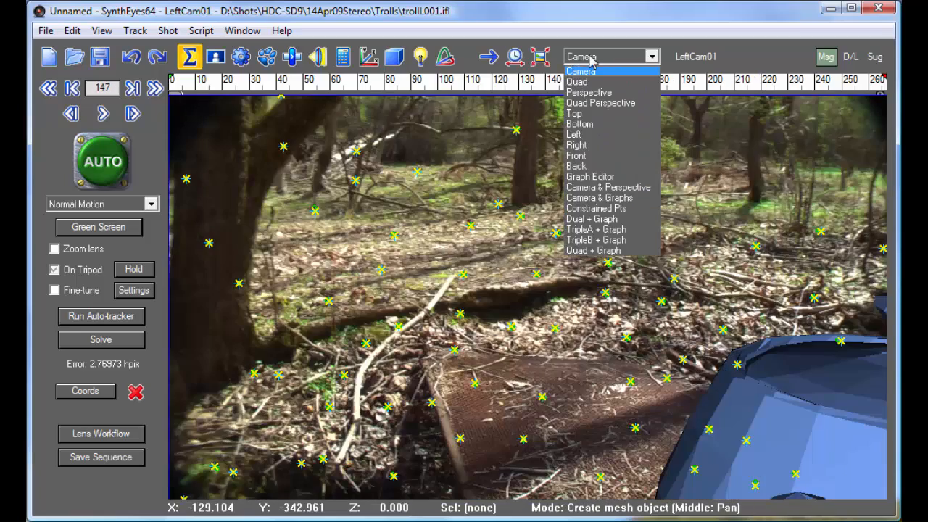
pyautogui.click(596, 82)
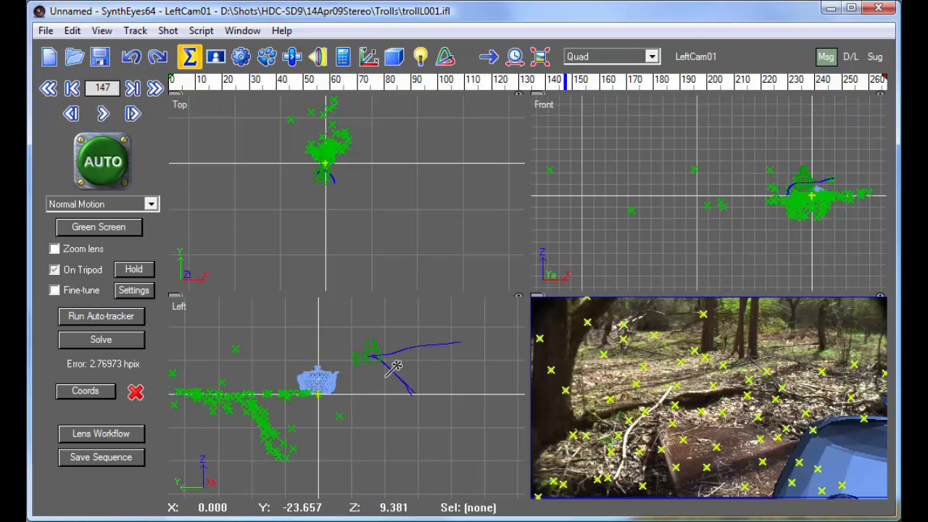
pyautogui.scroll(5, 317, 173)
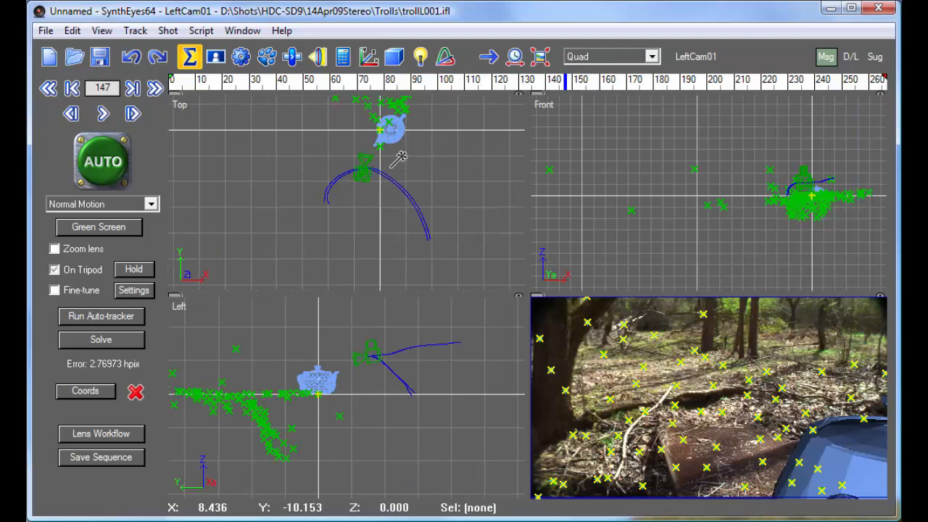
pyautogui.scroll(1, 400, 158)
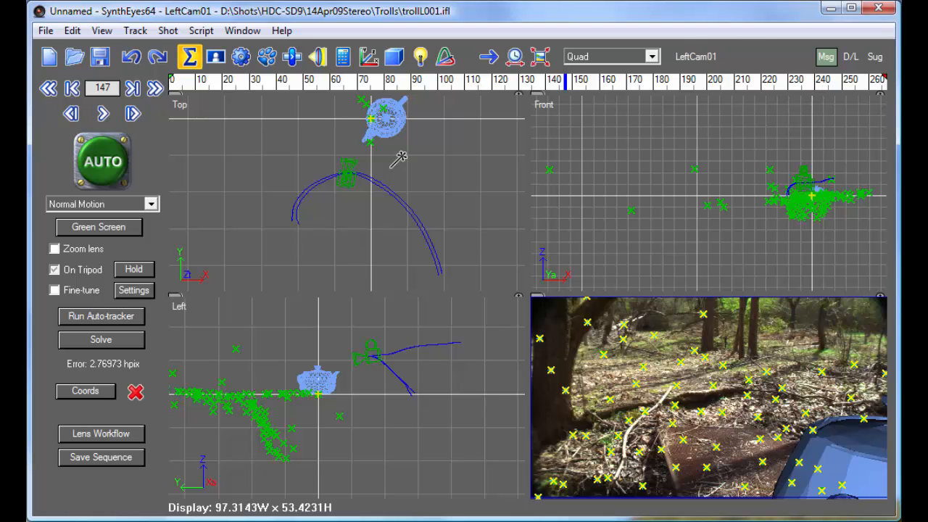
pyautogui.click(205, 86)
pyautogui.moveTo(205, 85); pyautogui.dragTo(748, 107)
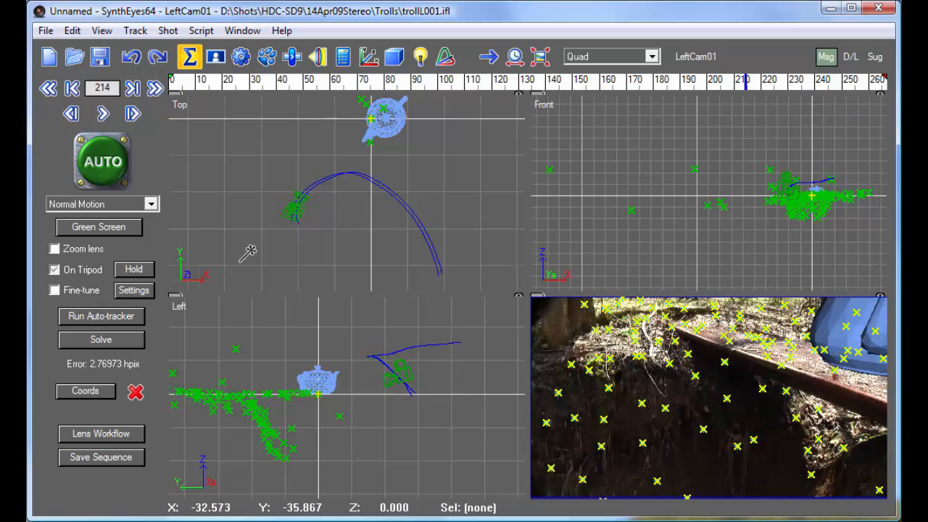
# Examine the spacing between the two cameras up close in the Top view, scrubbing to frame 248.
pyautogui.scroll(5, 302, 224)
pyautogui.moveTo(270, 176); pyautogui.dragTo(284, 206, button='middle')
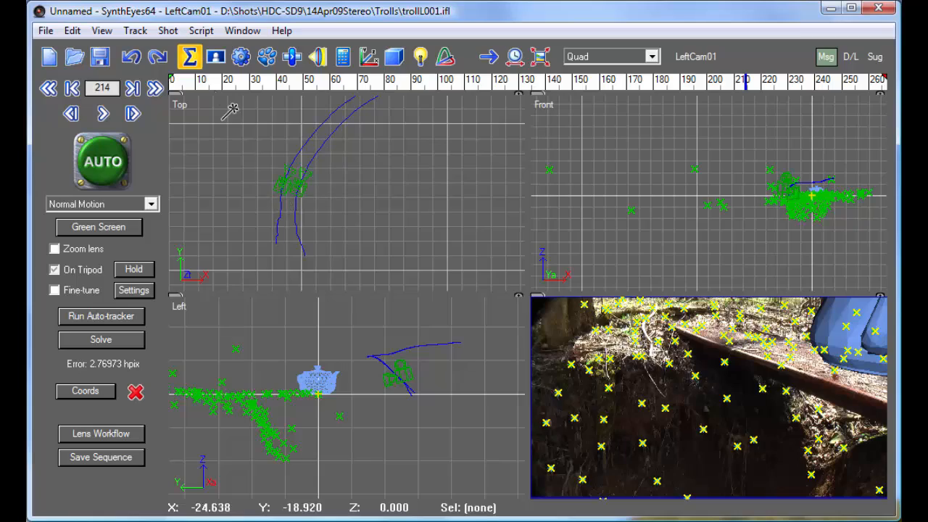
pyautogui.moveTo(203, 85); pyautogui.dragTo(185, 81)
pyautogui.moveTo(268, 85); pyautogui.dragTo(837, 88)
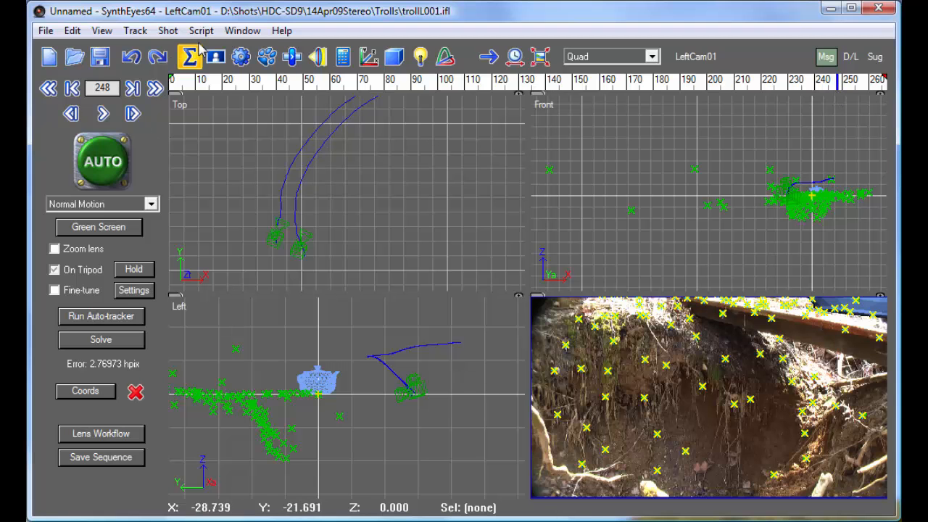
# Bring up the Camera-Camera Stereo Geometry settings and review the Distance channel's lock modes, keeping As-Is.
pyautogui.click(174, 34)
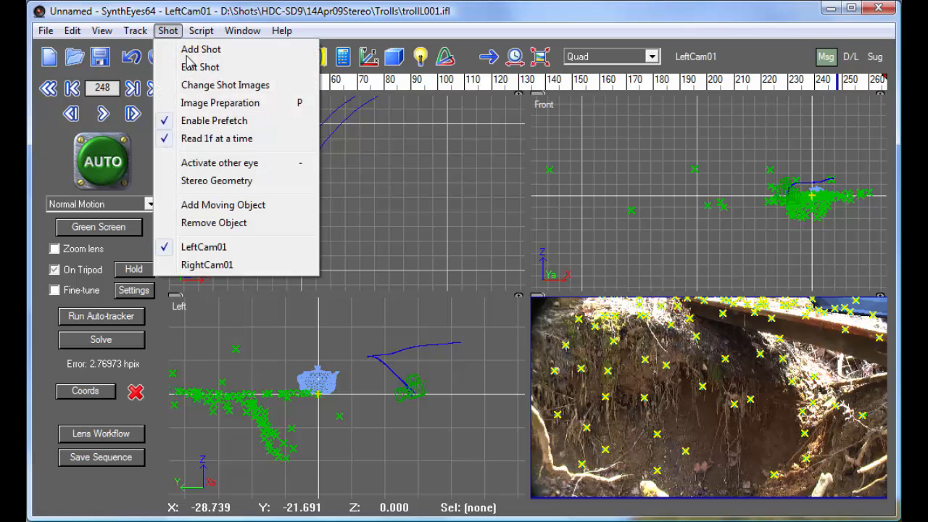
pyautogui.click(241, 184)
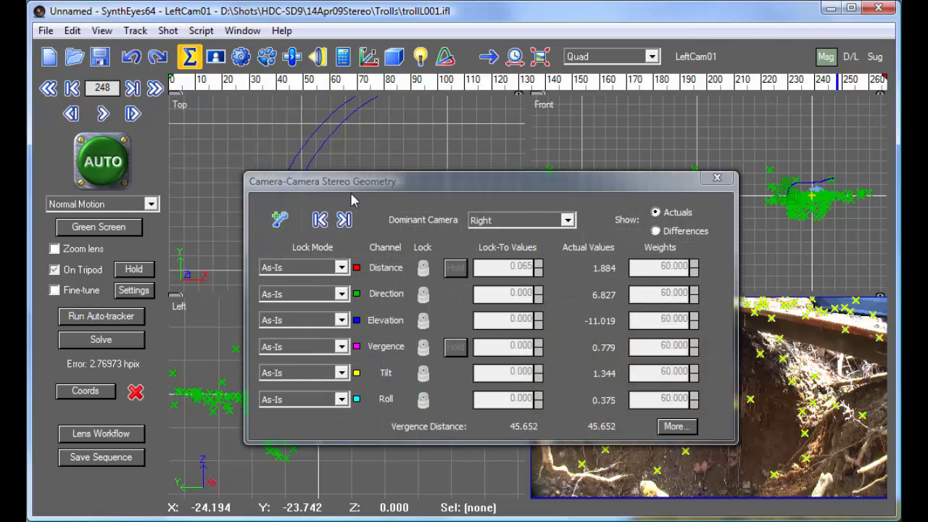
pyautogui.moveTo(344, 191); pyautogui.dragTo(346, 168)
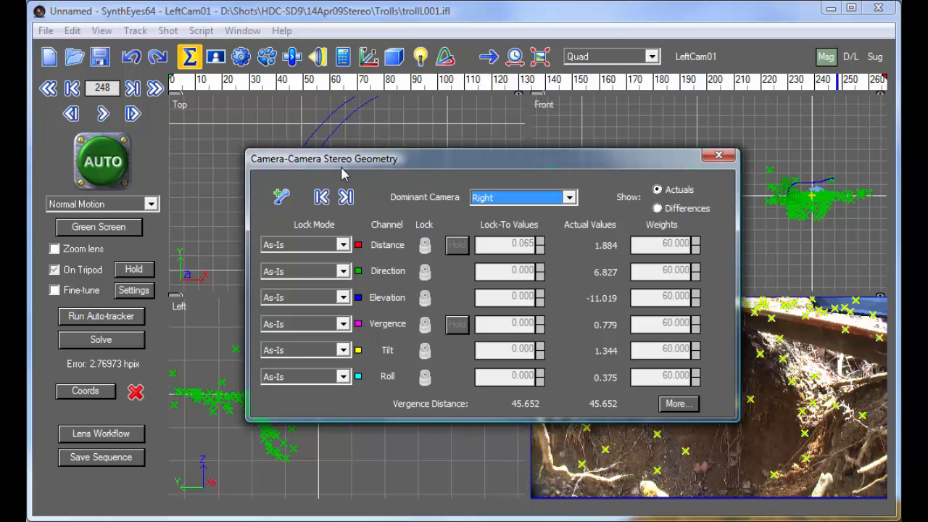
pyautogui.click(310, 246)
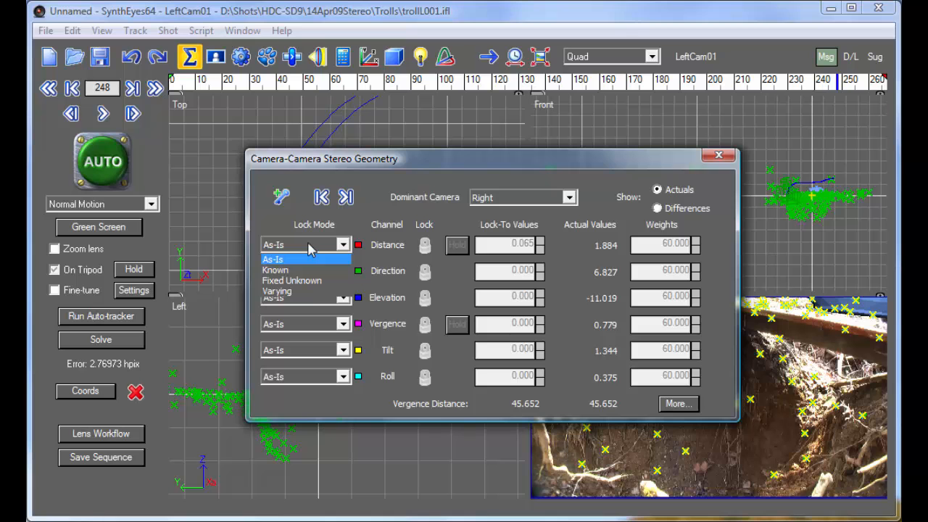
pyautogui.click(308, 259)
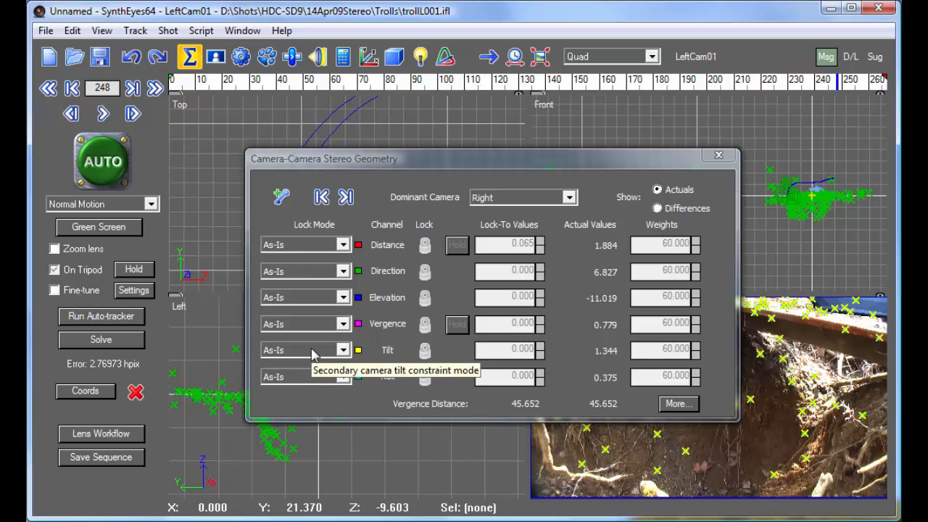
# Set the Distance channel's lock mode to Known with a lock-to value of 0.485.
pyautogui.click(322, 247)
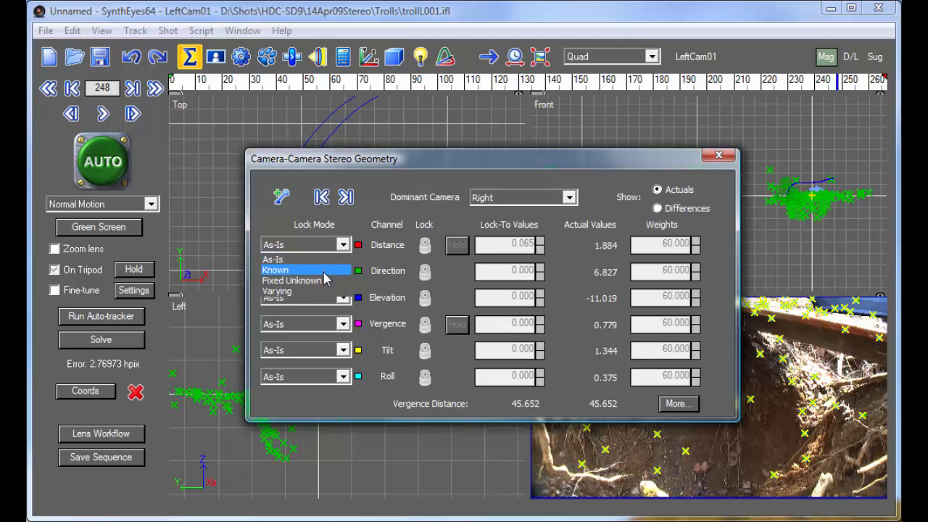
pyautogui.click(324, 273)
pyautogui.click(540, 244)
pyautogui.moveTo(543, 107); pyautogui.dragTo(557, 180)
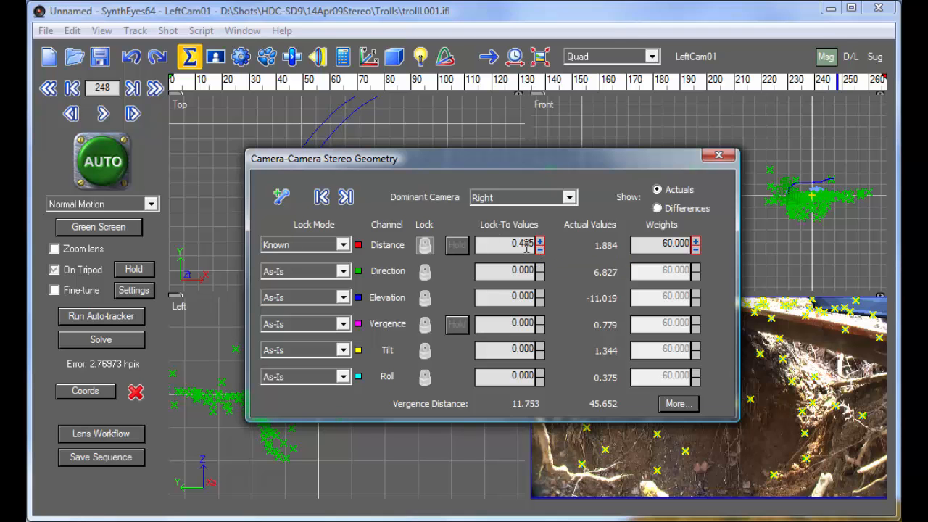
# Display the Constrained Pts view for RightCam01, keeping the Stereo Geometry dialog clear of the tracker list.
pyautogui.moveTo(419, 159); pyautogui.dragTo(382, 221)
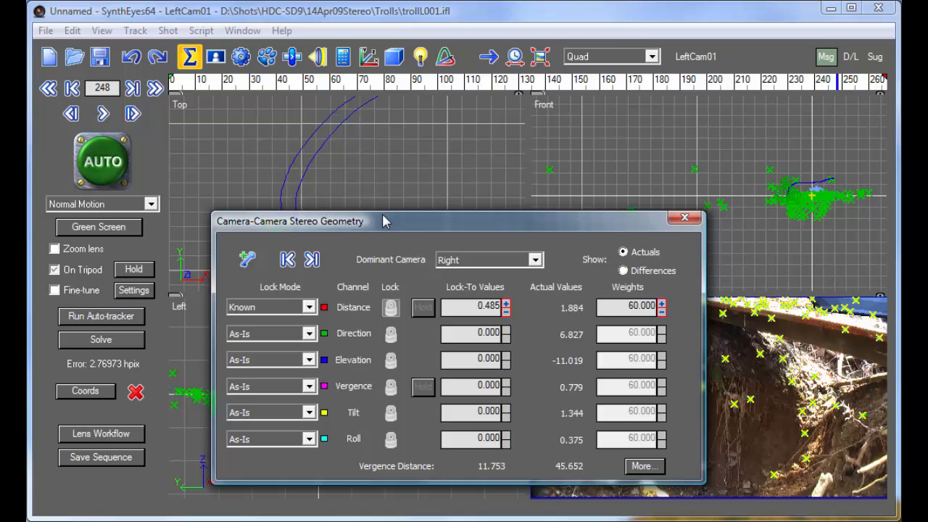
pyautogui.moveTo(391, 220); pyautogui.dragTo(390, 241)
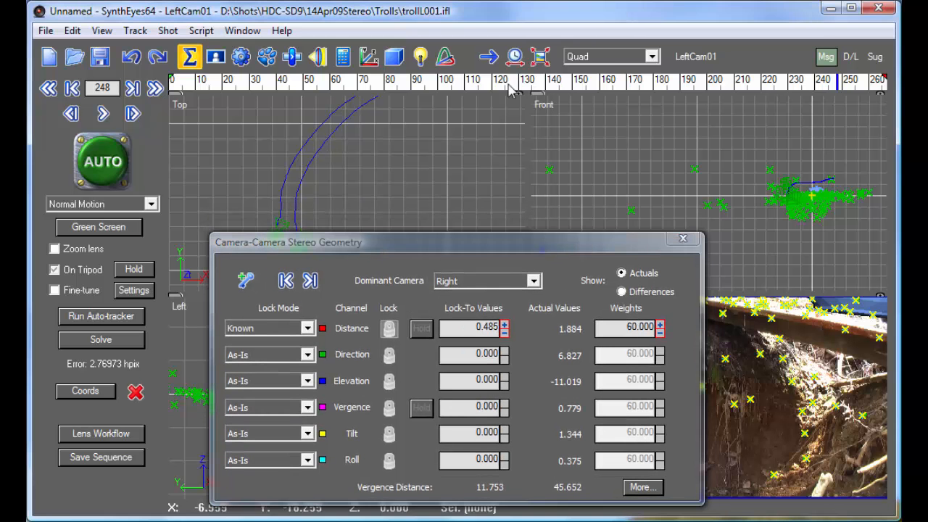
pyautogui.click(588, 61)
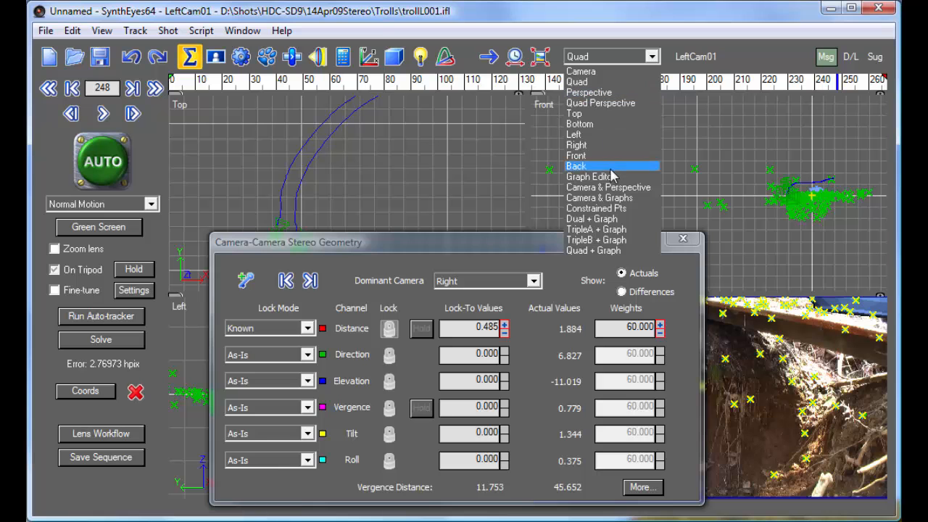
pyautogui.click(616, 209)
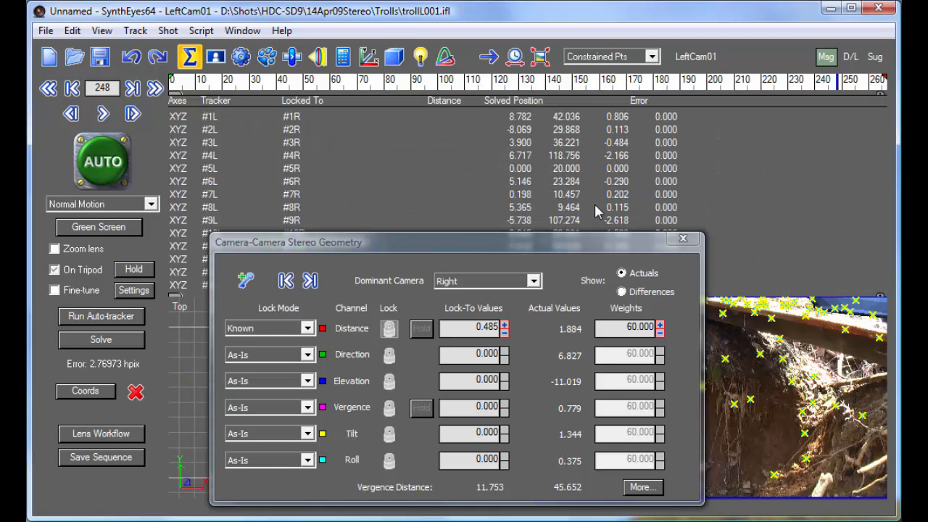
pyautogui.click(698, 61)
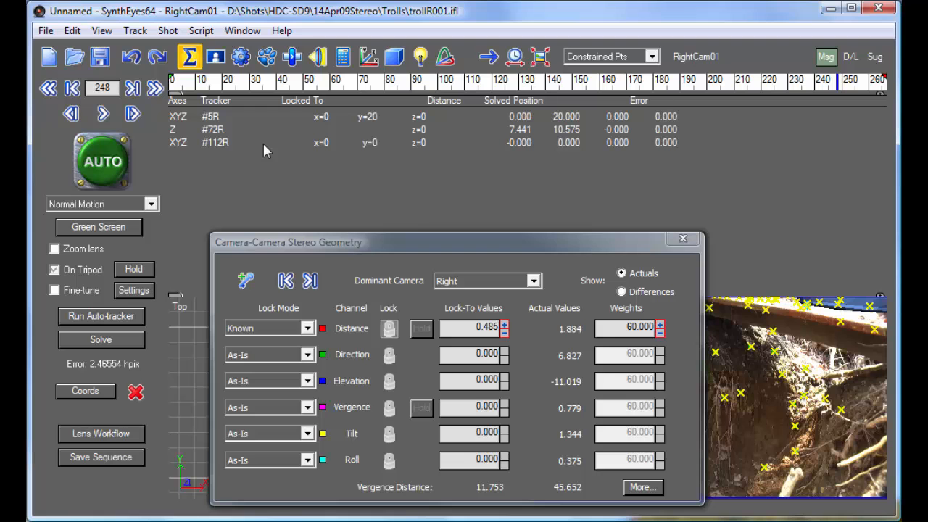
# Change the coordinate lock of tracker 5R from a fixed point to On Y Axis.
pyautogui.click(364, 60)
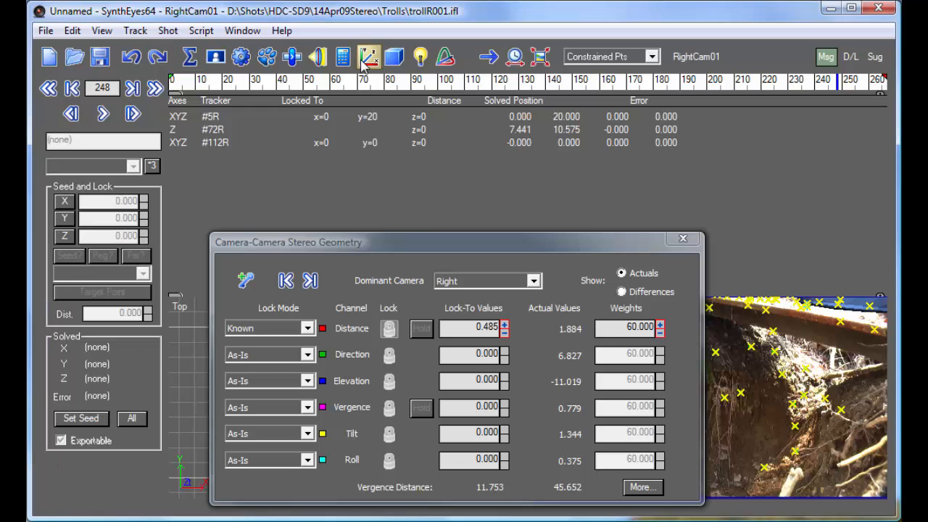
pyautogui.click(244, 118)
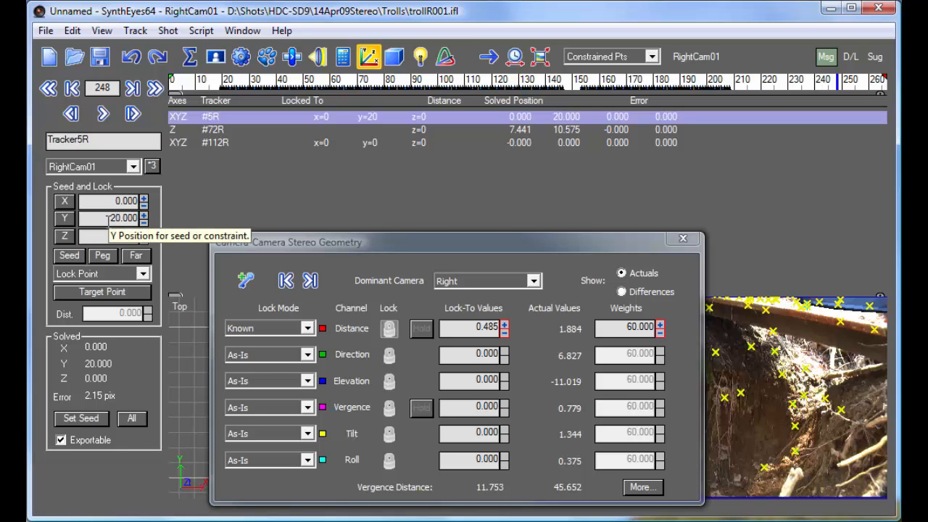
pyautogui.click(113, 275)
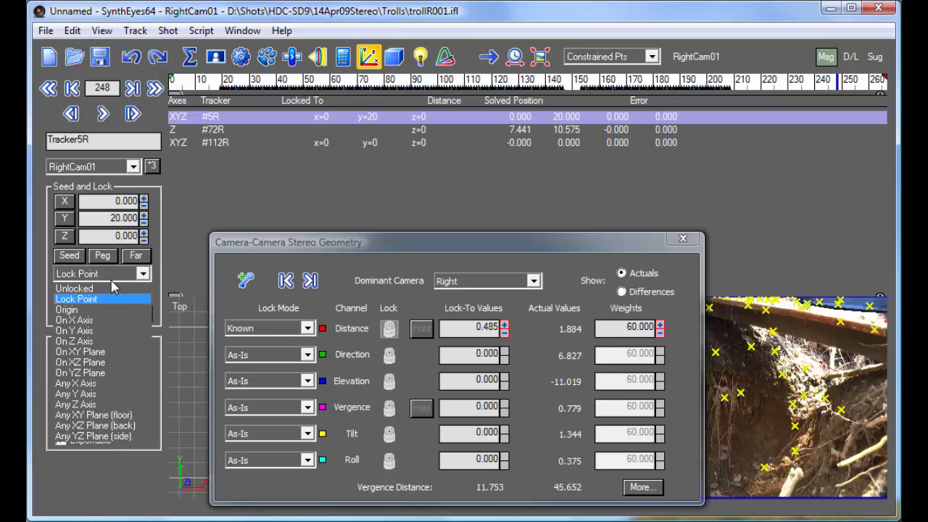
pyautogui.click(115, 330)
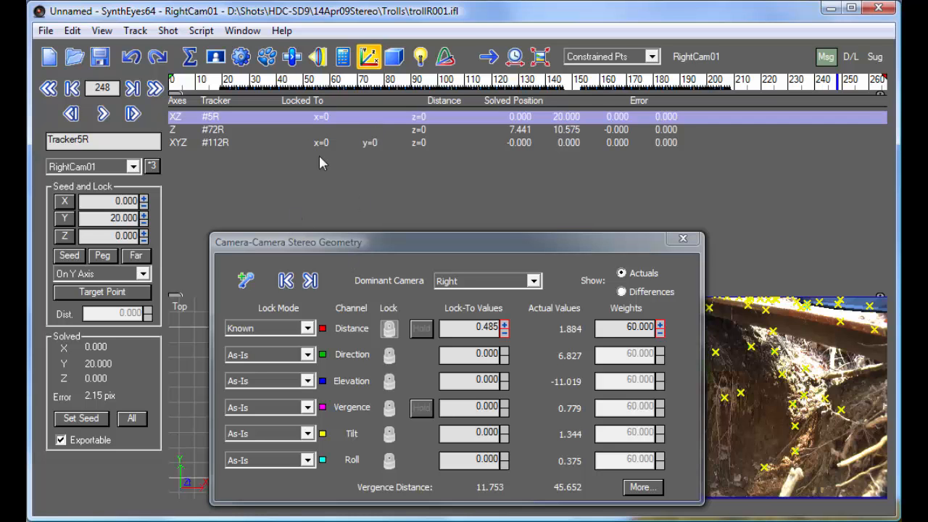
# Solve the scene again in Refine mode and accept the result.
pyautogui.click(343, 56)
pyautogui.click(116, 145)
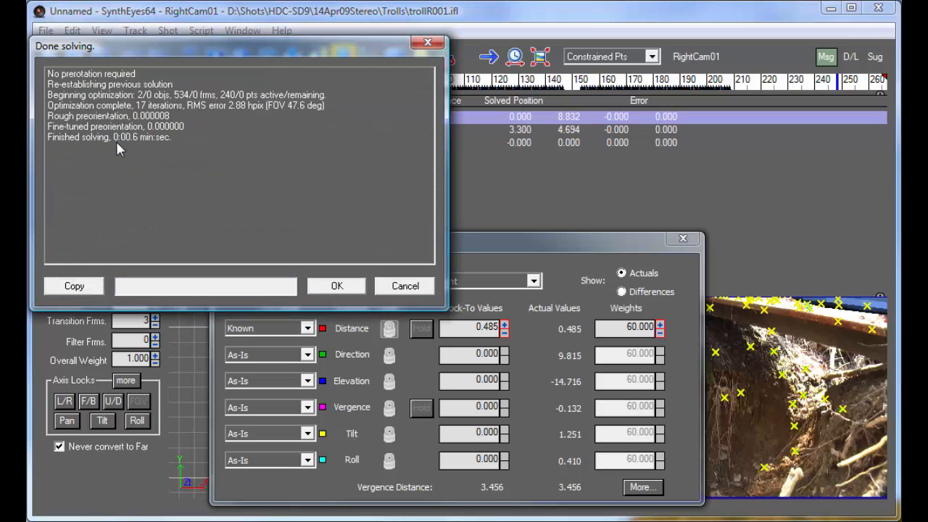
pyautogui.click(338, 287)
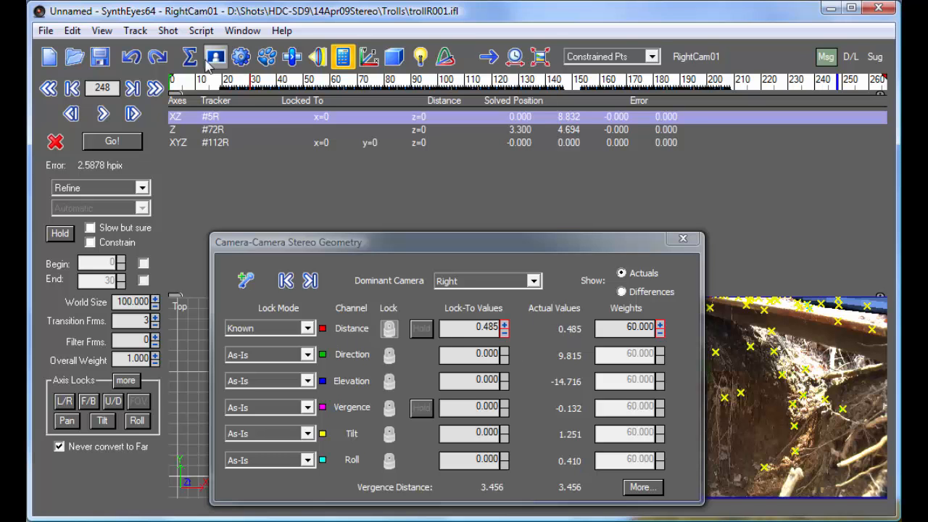
# Scrub through the shot to check the actual inter-camera distance on different frames, ending at frame 73.
pyautogui.moveTo(193, 80); pyautogui.dragTo(882, 95)
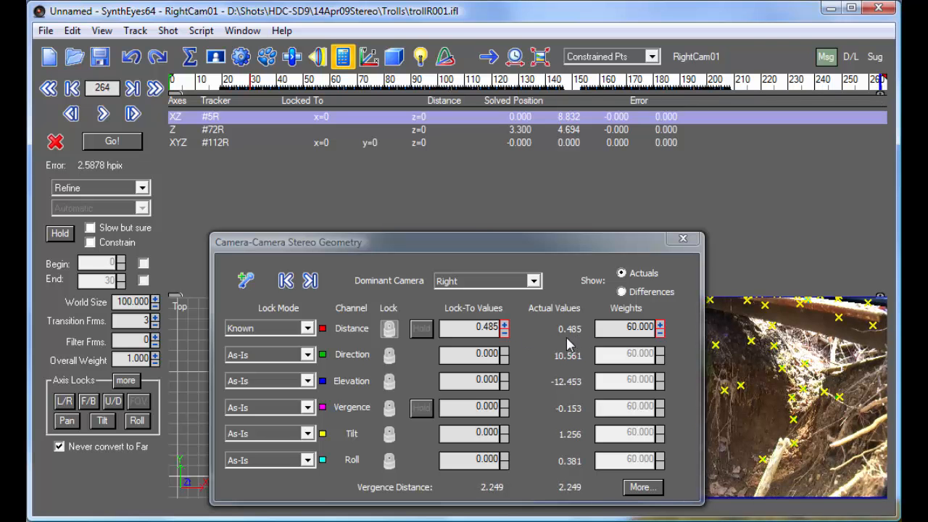
pyautogui.moveTo(798, 87); pyautogui.dragTo(752, 96)
pyautogui.click(365, 82)
# Return to the Quad view and examine the re-solved camera paths in the Top view, scrubbing to frame 208.
pyautogui.click(613, 56)
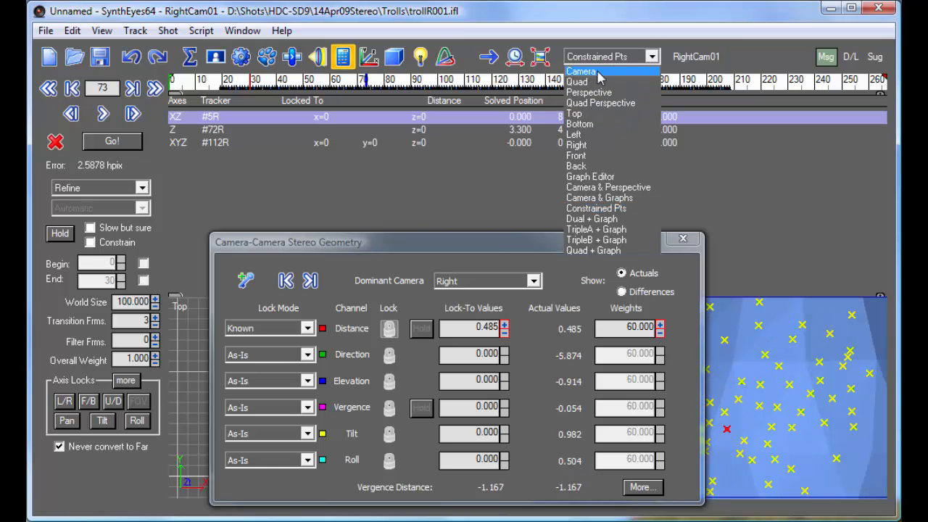
pyautogui.click(587, 82)
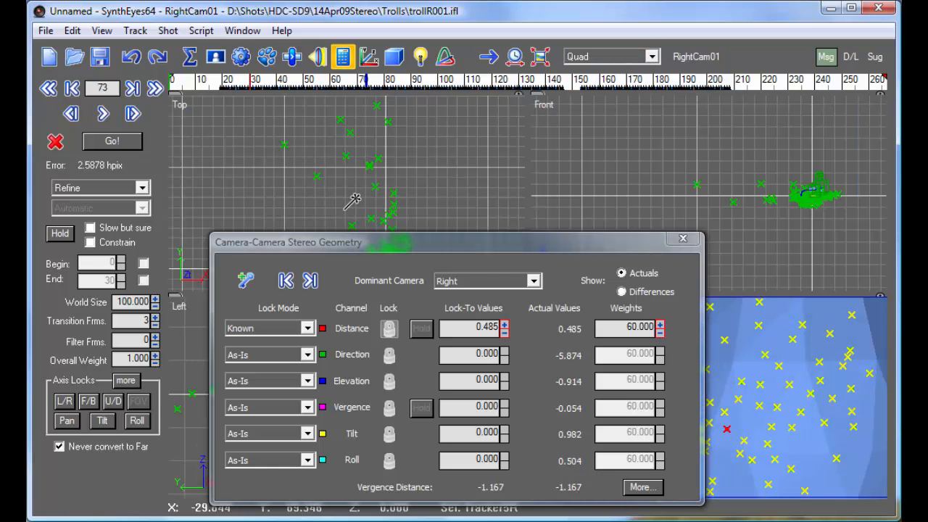
pyautogui.moveTo(507, 253); pyautogui.dragTo(682, 259)
pyautogui.scroll(-4, 309, 208)
pyautogui.scroll(6, 309, 209)
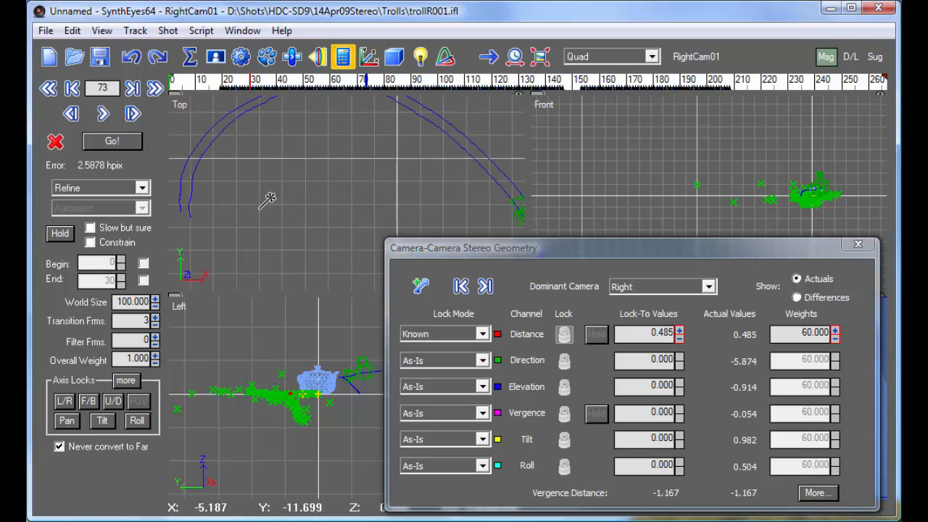
pyautogui.moveTo(634, 86)
pyautogui.mouseDown()
pyautogui.moveTo(887, 91)
pyautogui.moveTo(808, 114)
pyautogui.moveTo(390, 87)
pyautogui.moveTo(885, 123)
pyautogui.moveTo(728, 119)
pyautogui.mouseUp()
pyautogui.moveTo(549, 250); pyautogui.dragTo(467, 204)
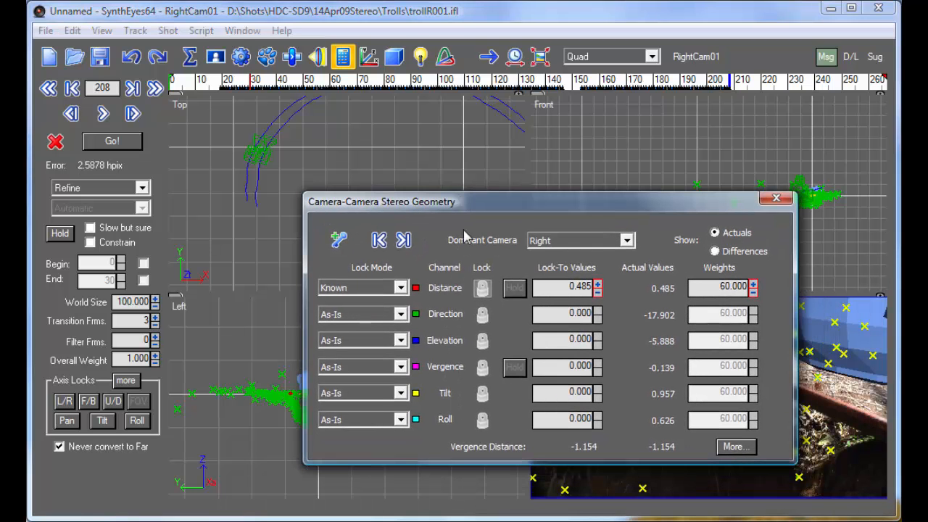
# Set the lock modes of the Direction and Elevation channels to Known.
pyautogui.click(367, 316)
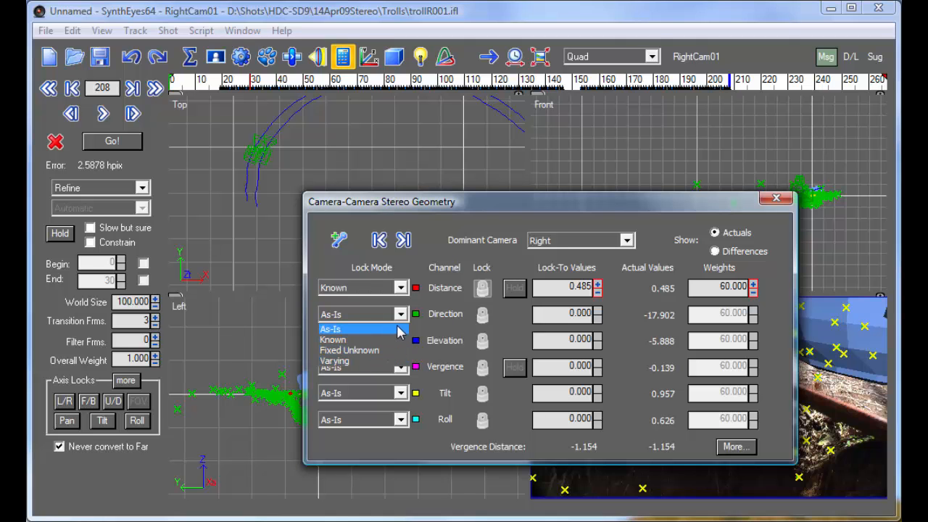
pyautogui.click(362, 324)
pyautogui.click(363, 317)
pyautogui.click(360, 339)
pyautogui.click(359, 340)
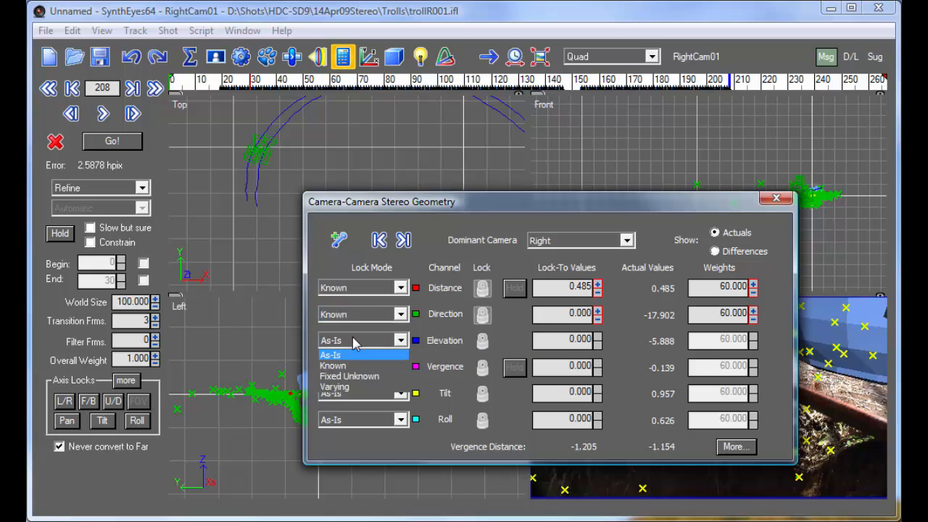
pyautogui.click(353, 366)
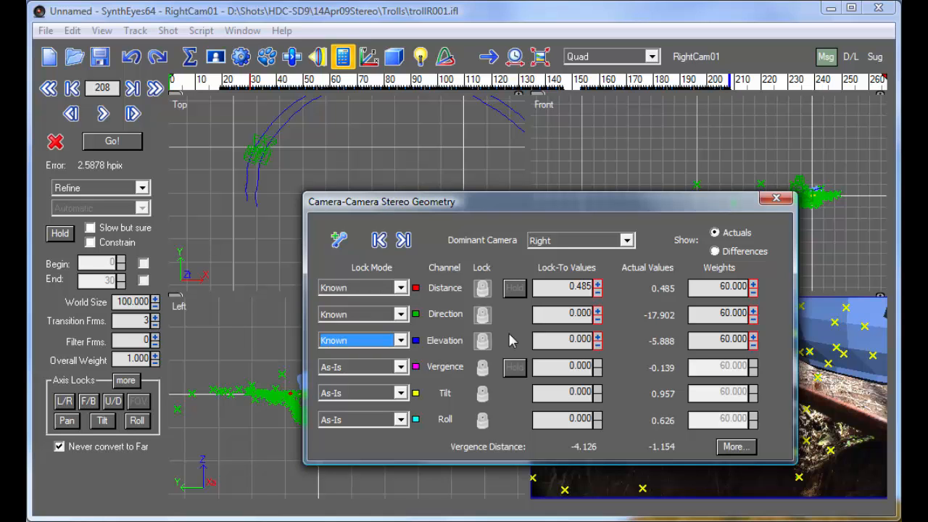
# Set the lock modes of the Direction and Elevation channels to Fixed Unknown.
pyautogui.click(384, 315)
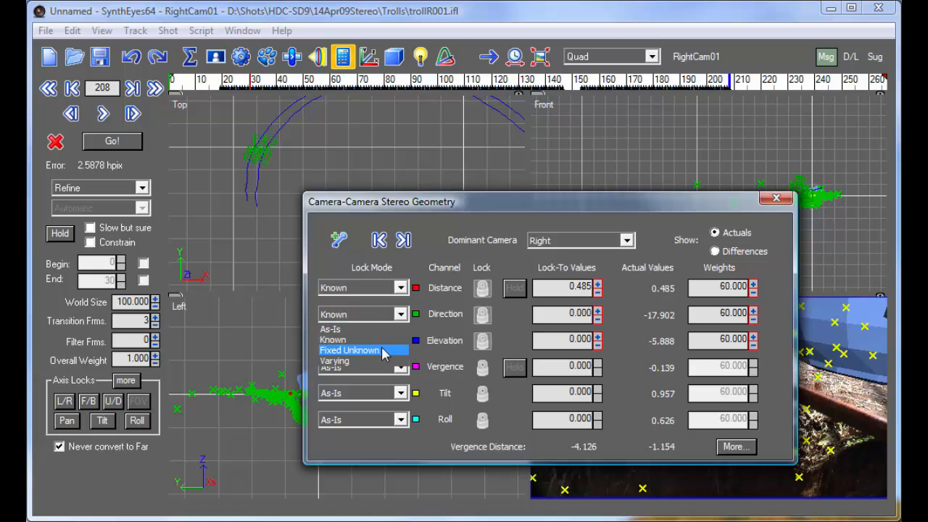
pyautogui.click(384, 350)
pyautogui.click(384, 340)
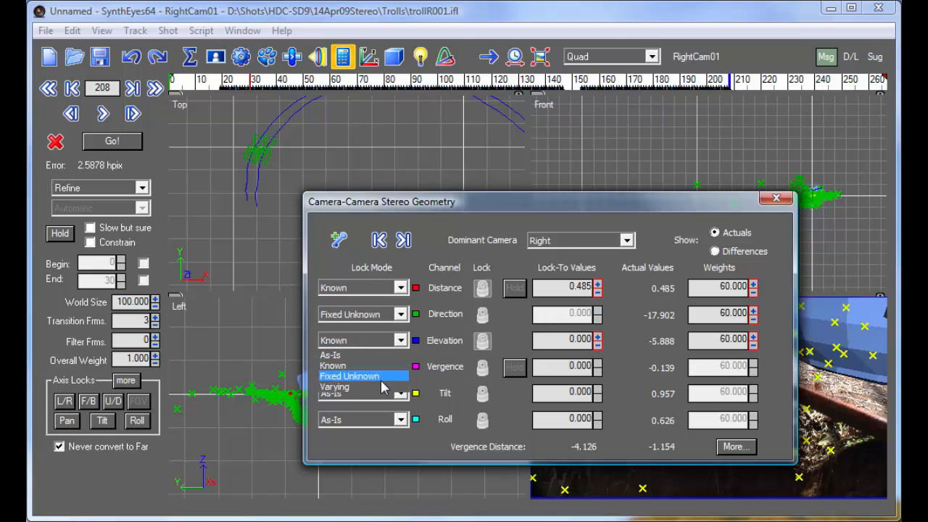
pyautogui.click(383, 376)
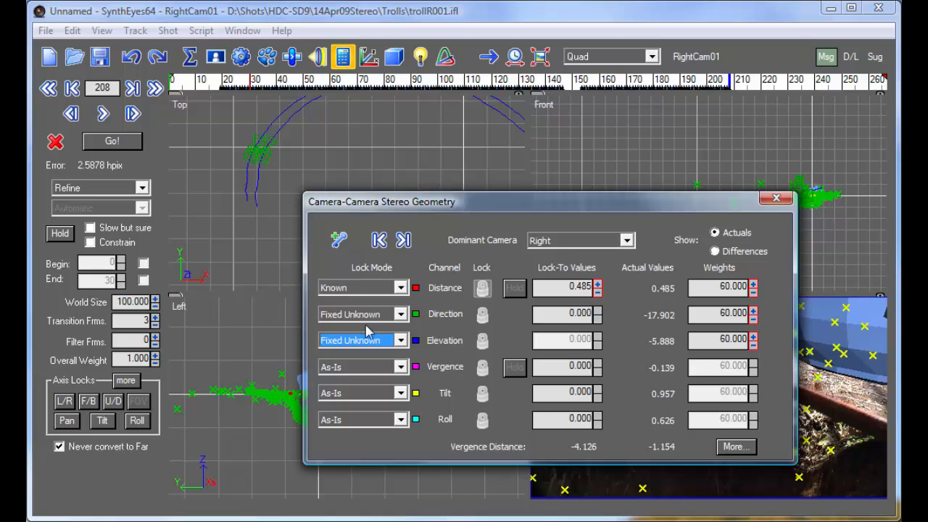
# Re-solve the scene in Refine mode, accept the result, and scrub to frame 244 to check the stereo geometry values.
pyautogui.click(103, 145)
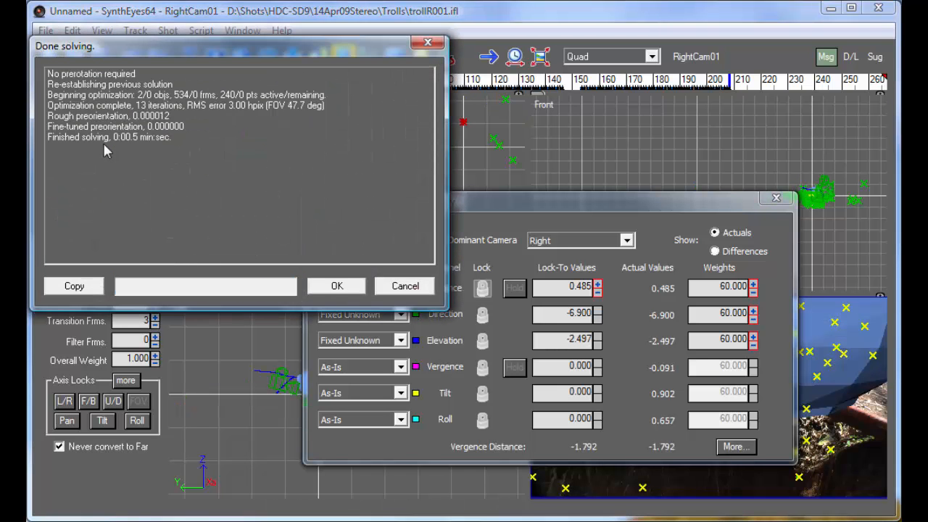
pyautogui.click(333, 287)
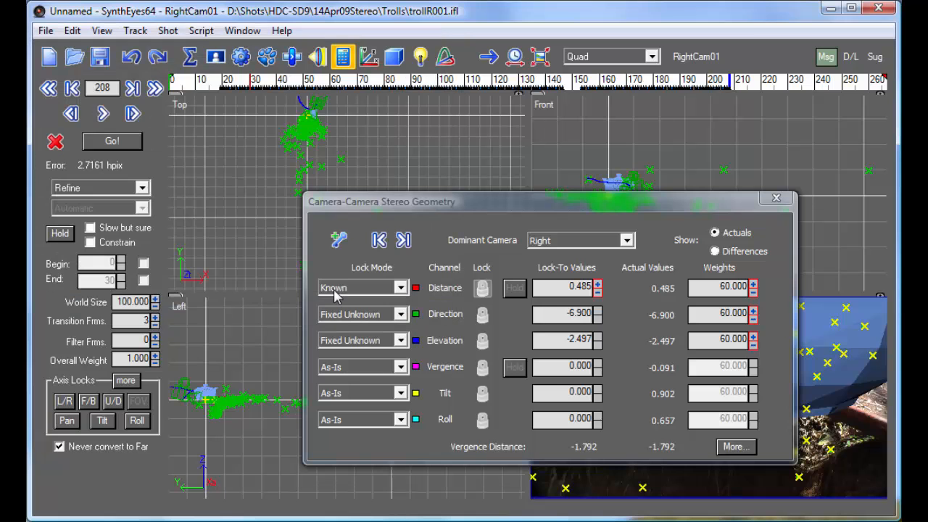
pyautogui.moveTo(187, 87); pyautogui.dragTo(827, 79)
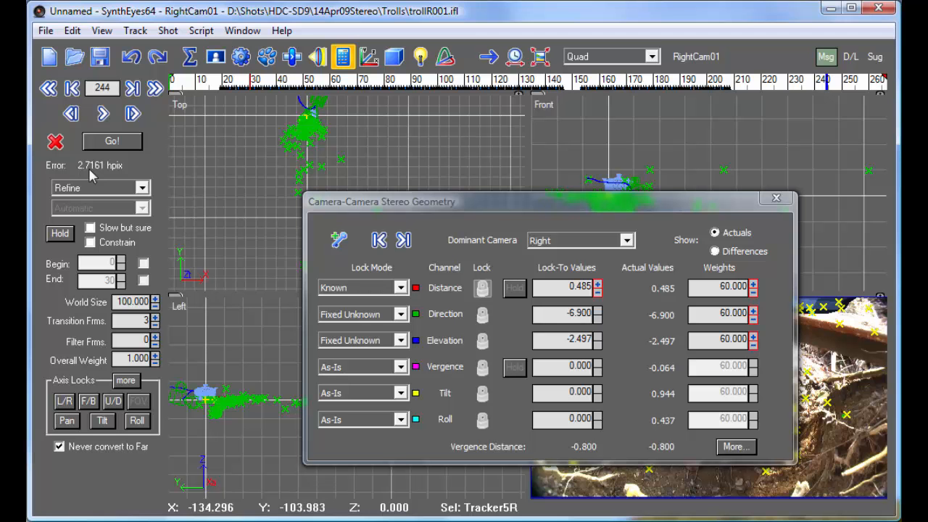
pyautogui.click(775, 199)
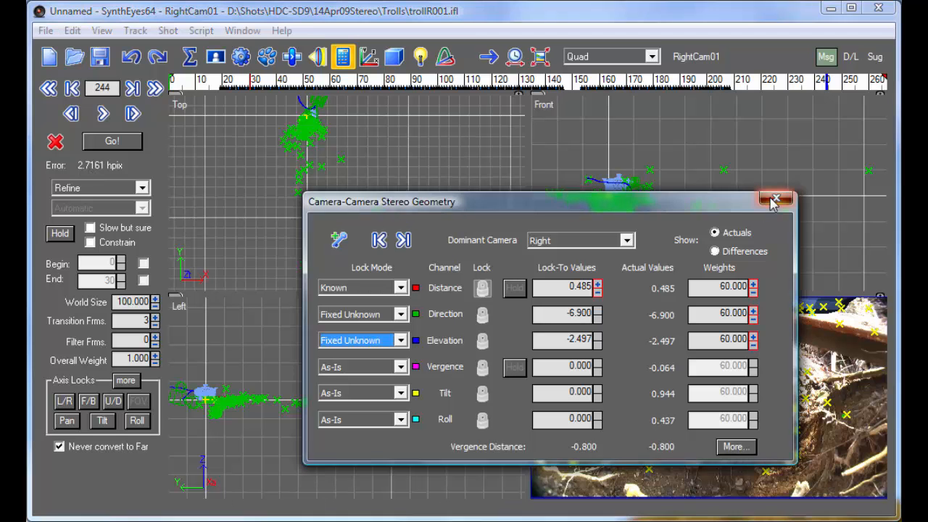
# Graph the curves of all trackers in the Graph Editor and rescale the Error channel so the outliers stand out.
pyautogui.click(618, 58)
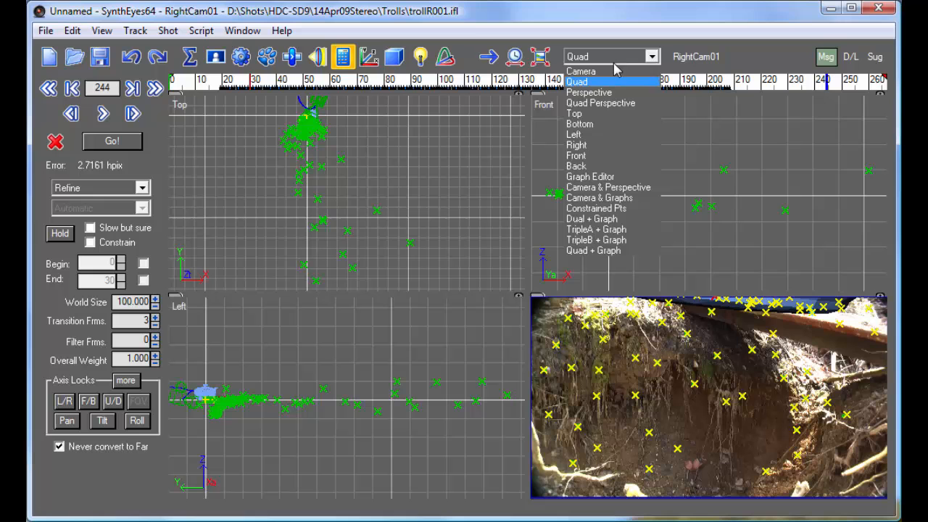
pyautogui.click(636, 178)
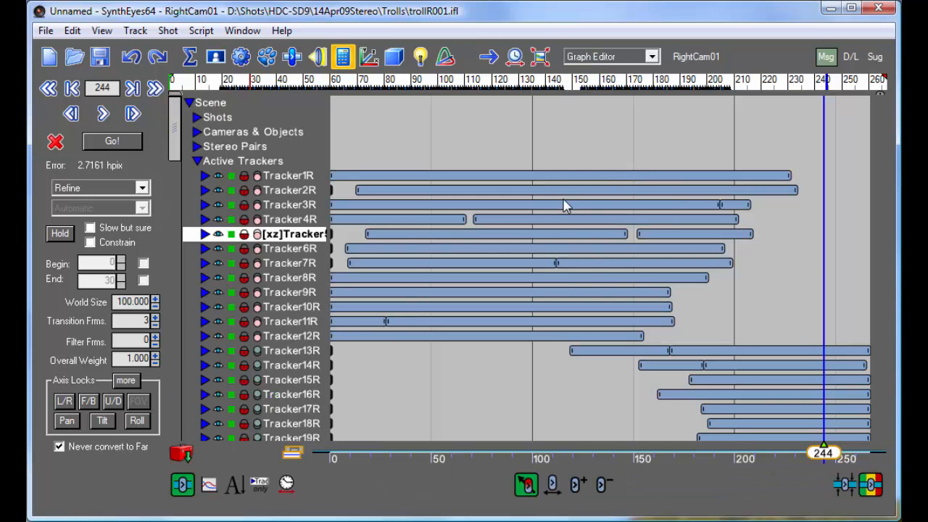
pyautogui.click(209, 484)
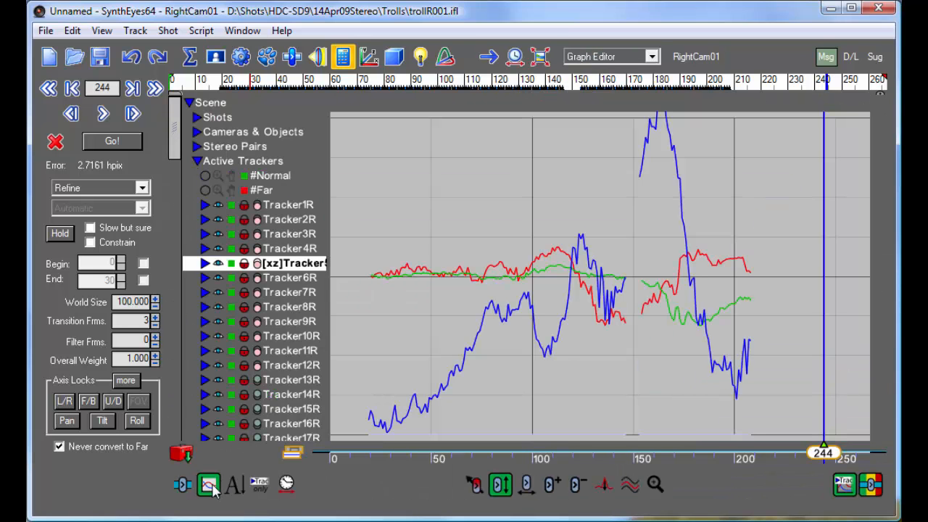
pyautogui.hotkey('ctrl', 'a')
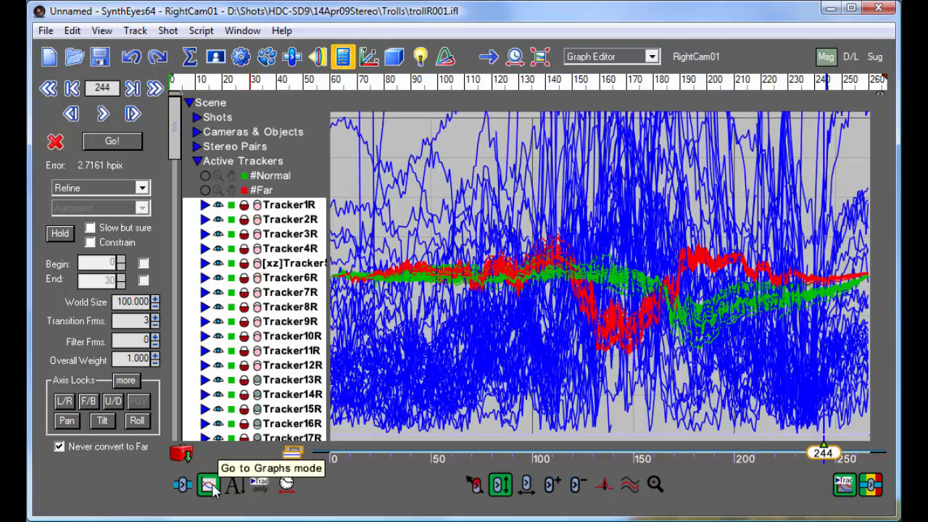
pyautogui.click(206, 204)
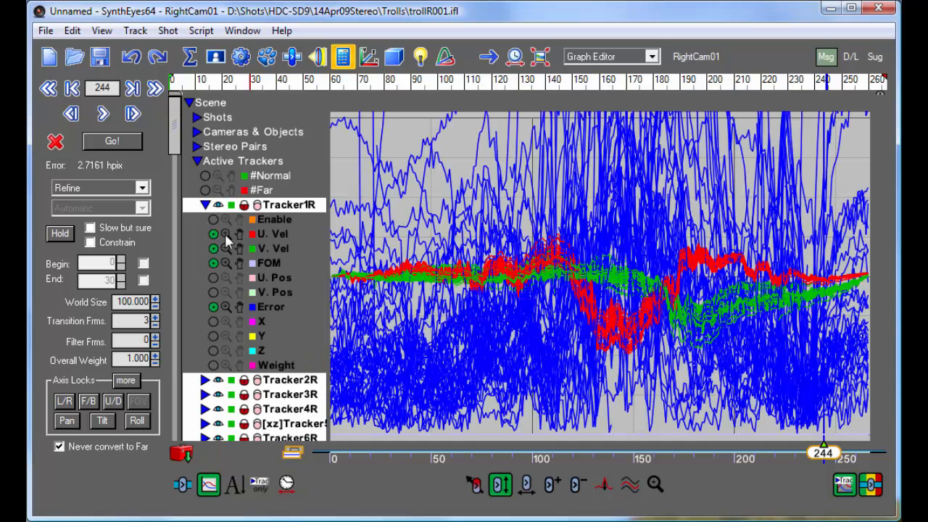
pyautogui.click(224, 305)
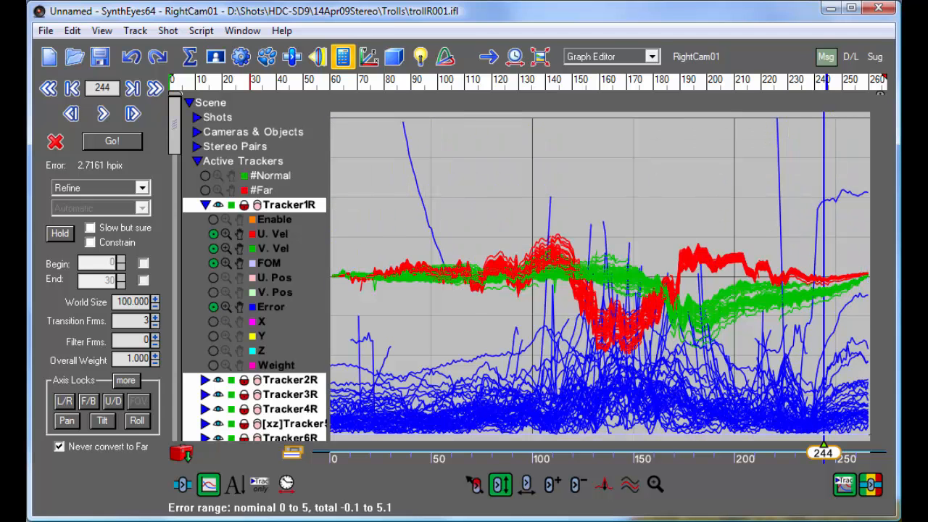
# Isolate the tracker with the high error curve near the end of the shot and delete it.
pyautogui.click(631, 485)
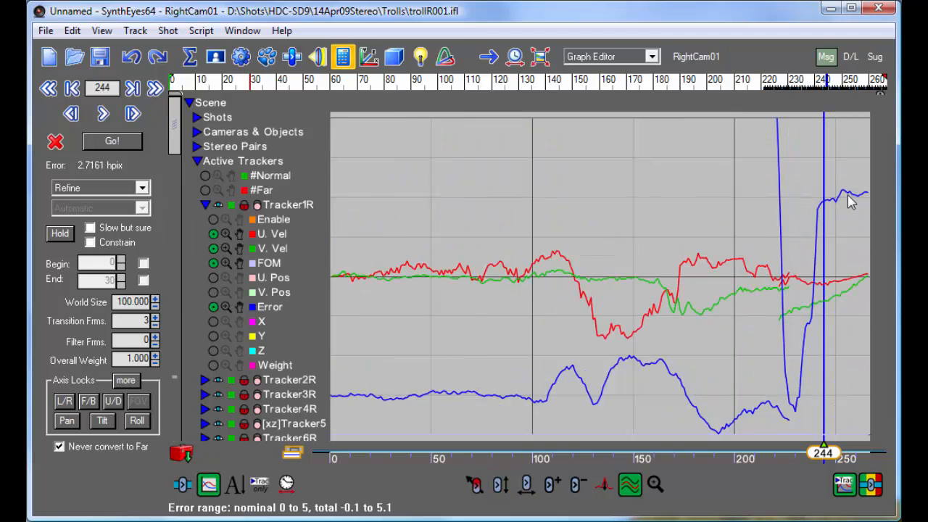
pyautogui.click(850, 201)
pyautogui.click(206, 205)
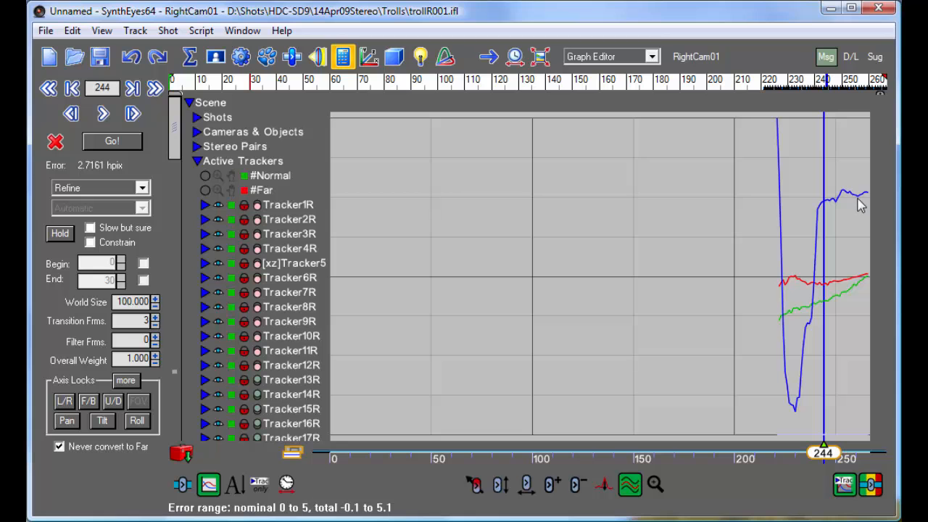
pyautogui.moveTo(859, 205)
pyautogui.rightClick(829, 203)
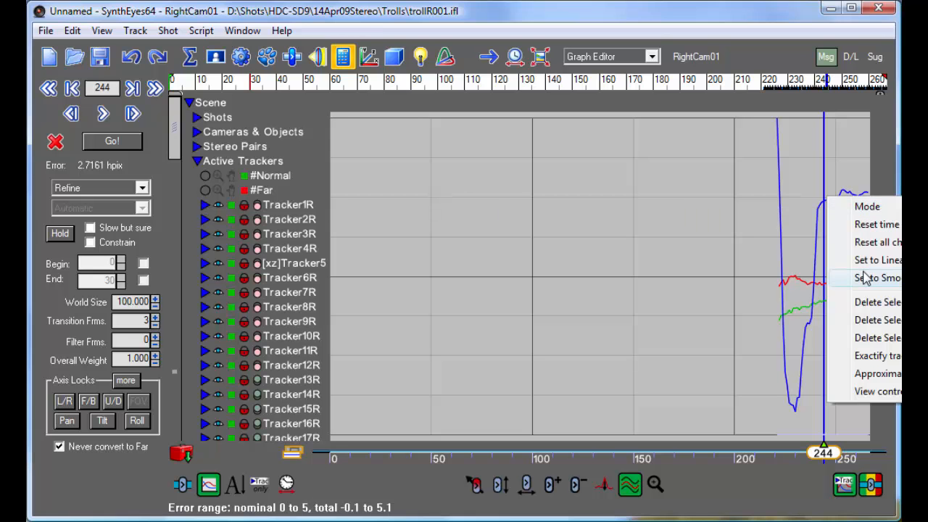
pyautogui.click(868, 342)
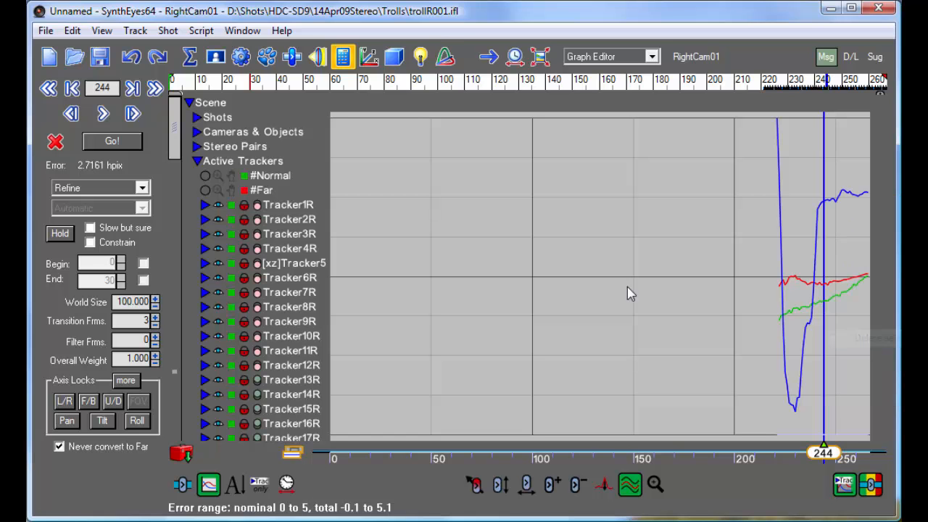
# Refine the solve again without the deleted tracker, accept the result, and return to the Quad view.
pyautogui.click(109, 144)
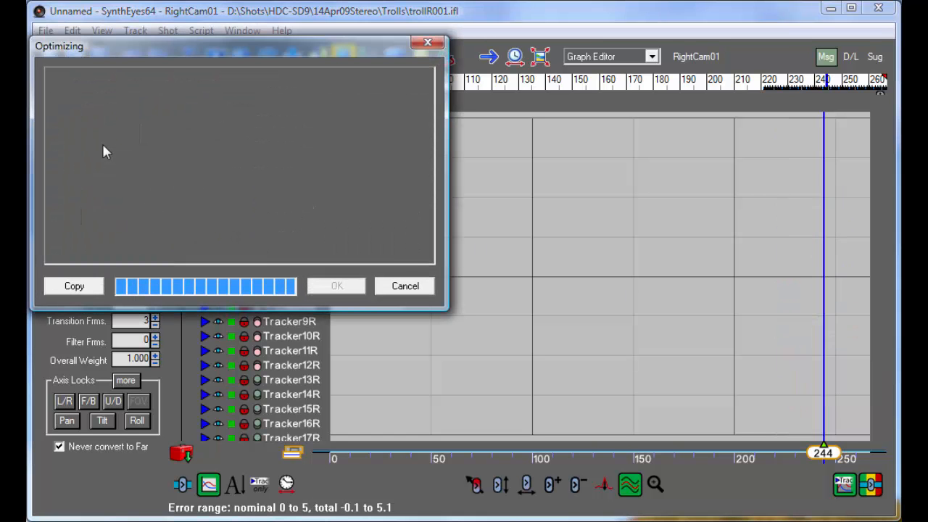
pyautogui.click(341, 287)
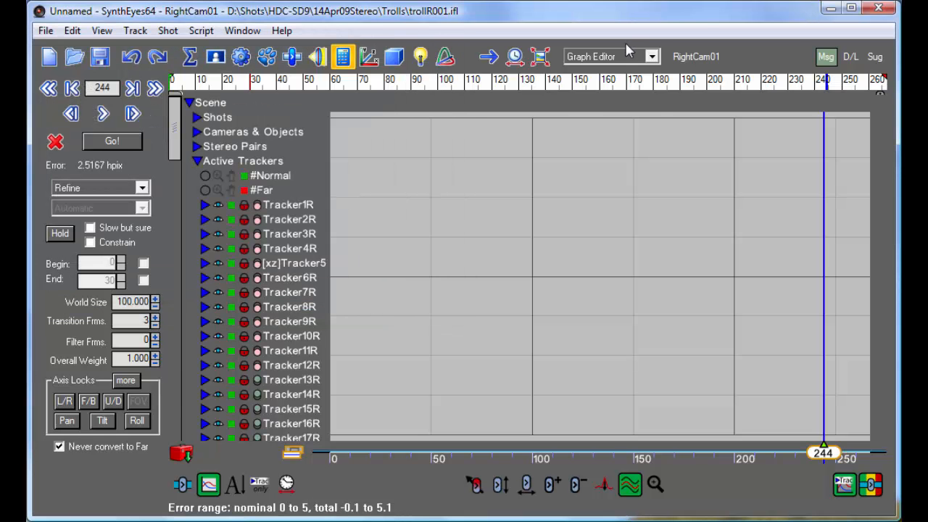
pyautogui.click(612, 56)
pyautogui.click(597, 83)
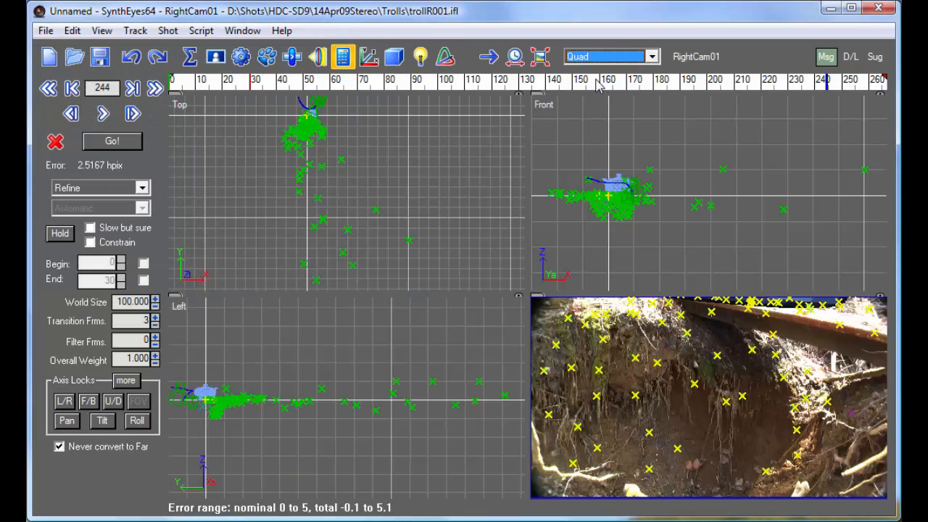